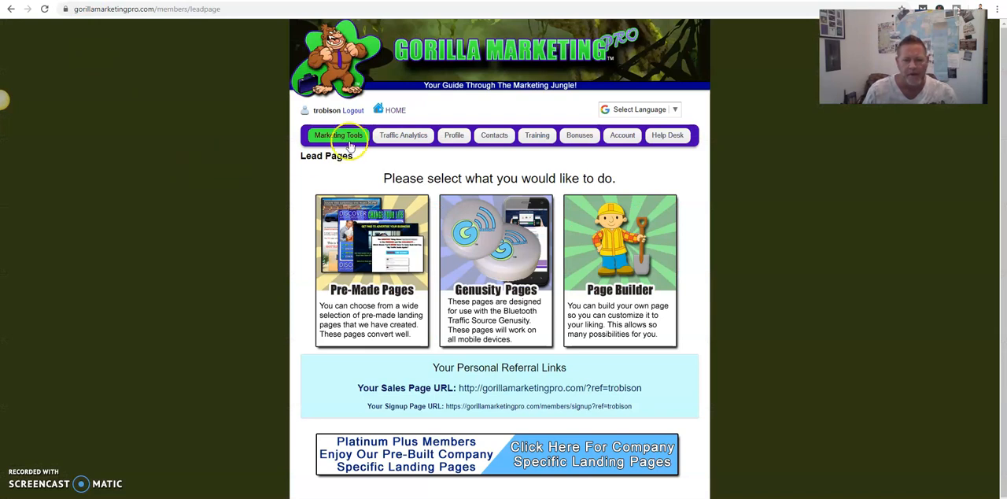
- Look over the members' home page, then open the Page Builder for lead pages and start a new landing page
{"action": "left_click", "coordinate": [388, 112]}
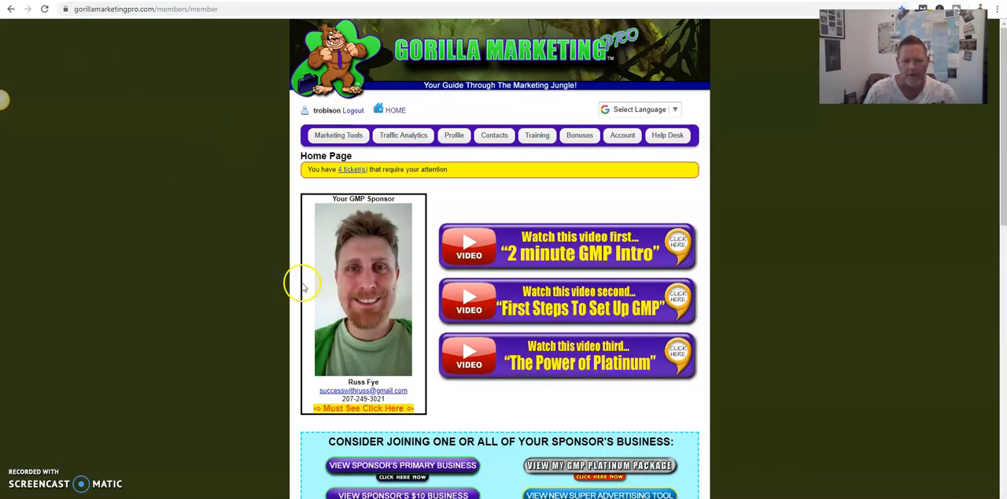
{"action": "scroll", "coordinate": [140, 288], "scroll_direction": "down", "scroll_amount": 9}
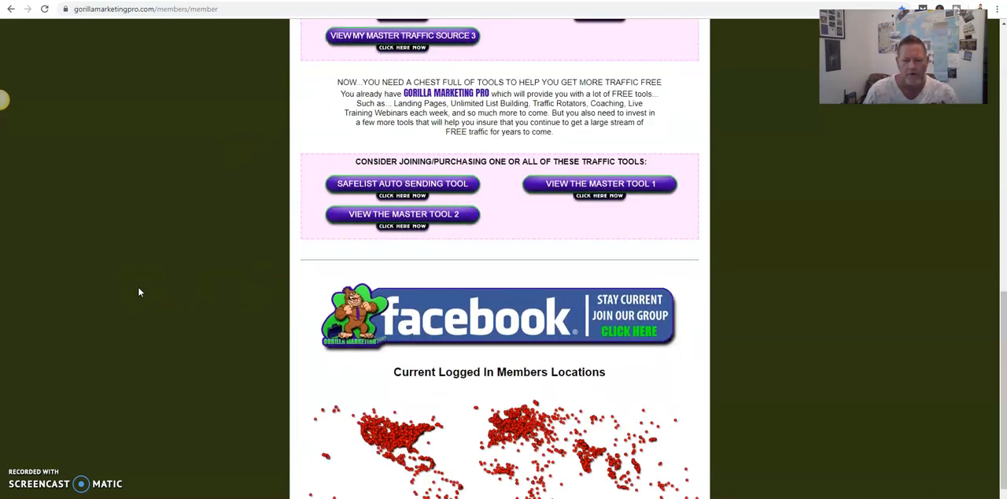
{"action": "scroll", "coordinate": [138, 289], "scroll_direction": "up", "scroll_amount": 10}
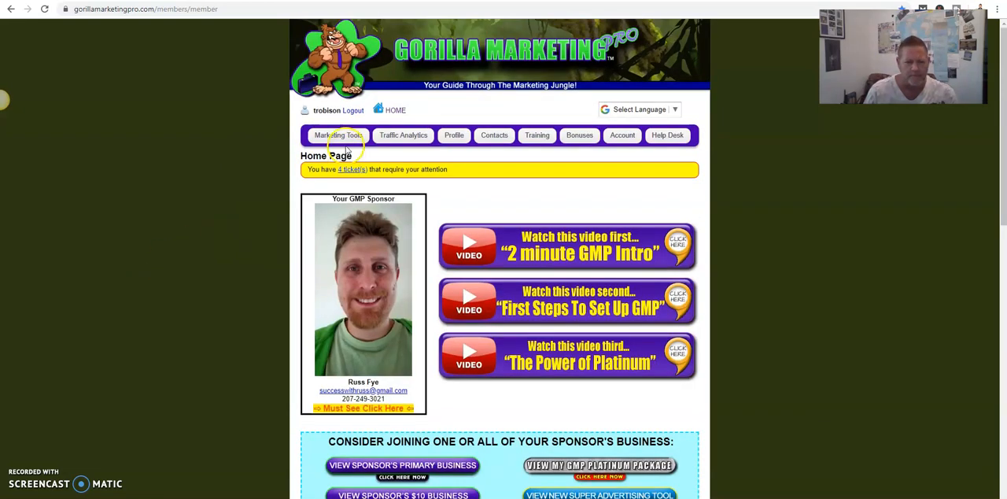
{"action": "left_click", "coordinate": [346, 146]}
{"action": "left_click", "coordinate": [329, 153]}
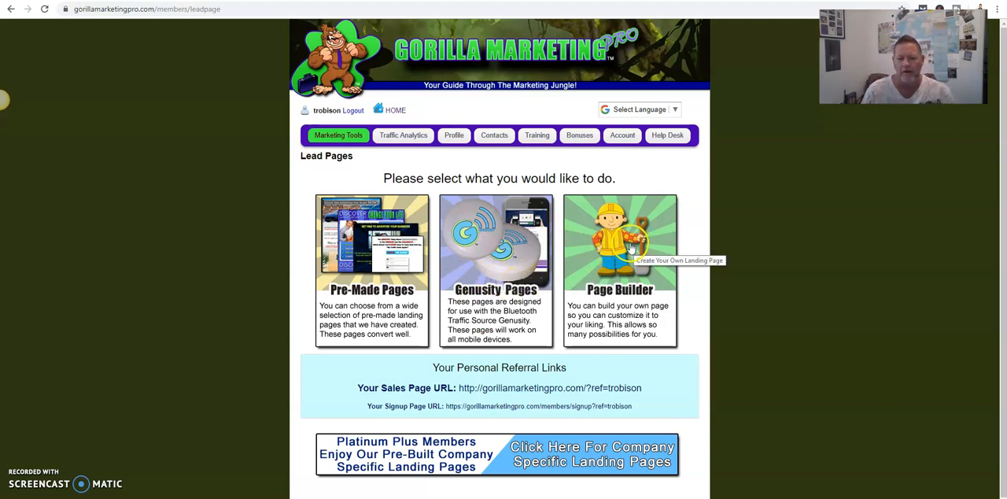
{"action": "left_click", "coordinate": [621, 250]}
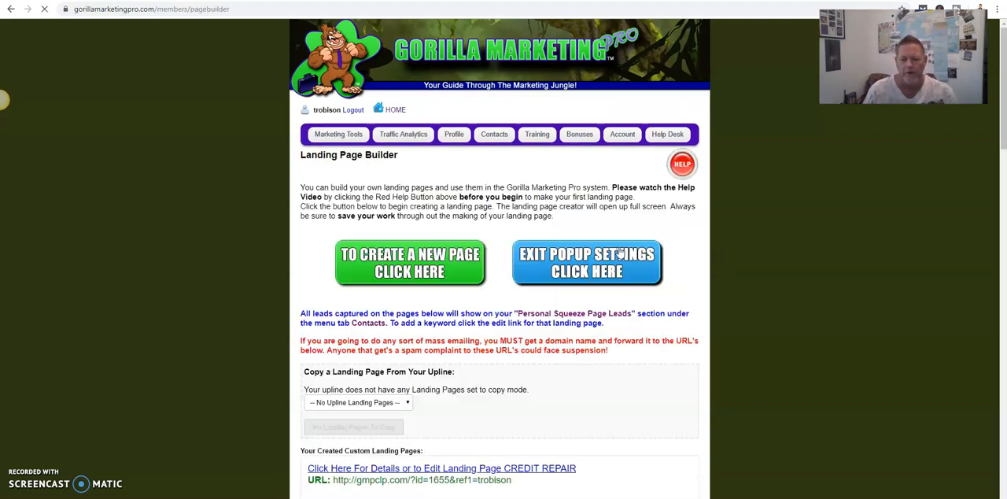
{"action": "left_click", "coordinate": [369, 265]}
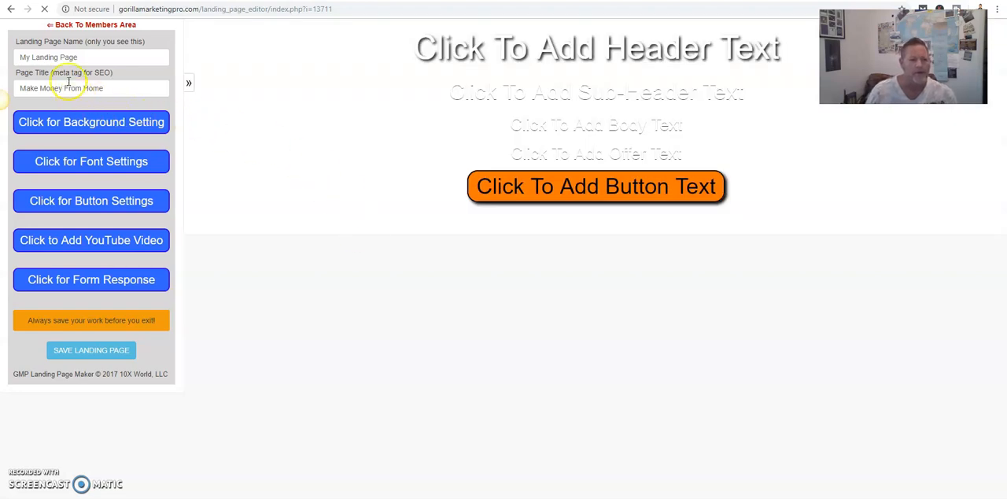
- Browse the background image library and set the hundred-dollar bill image as the landing page background
{"action": "left_click", "coordinate": [75, 128]}
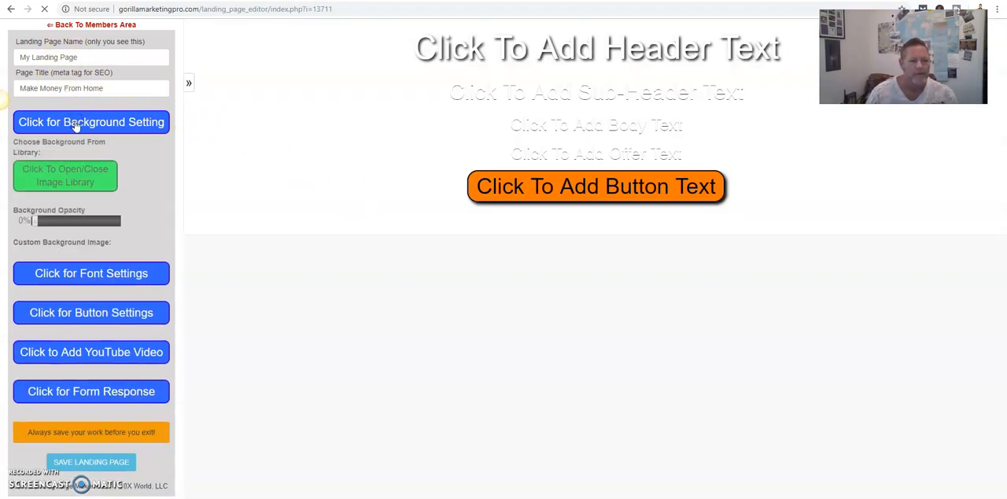
{"action": "left_click", "coordinate": [93, 161]}
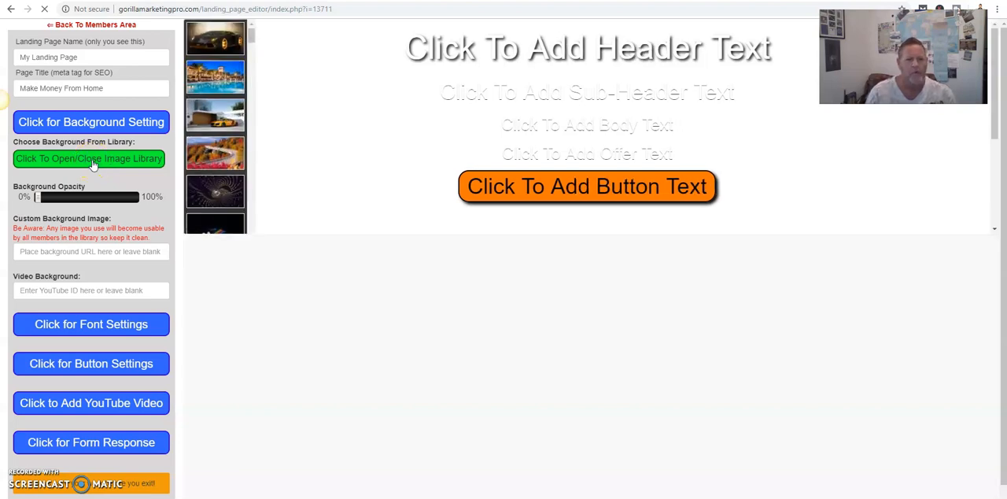
{"action": "left_click_drag", "start_coordinate": [252, 38], "coordinate": [249, 75]}
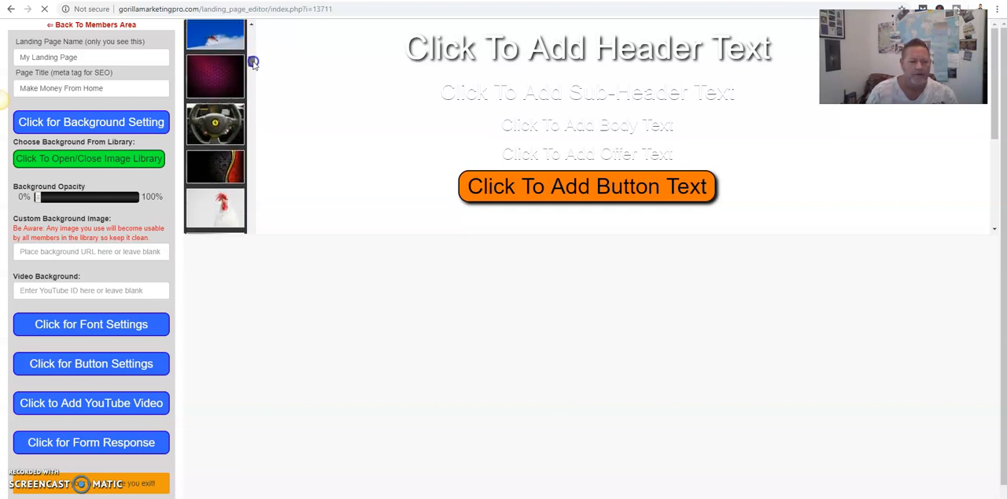
{"action": "left_click_drag", "start_coordinate": [249, 63], "coordinate": [251, 70]}
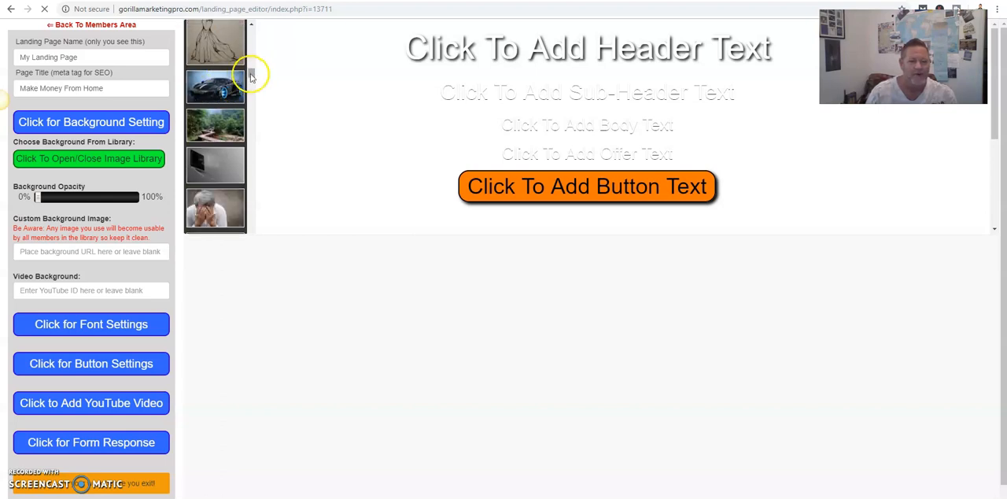
{"action": "left_click_drag", "start_coordinate": [251, 76], "coordinate": [251, 79]}
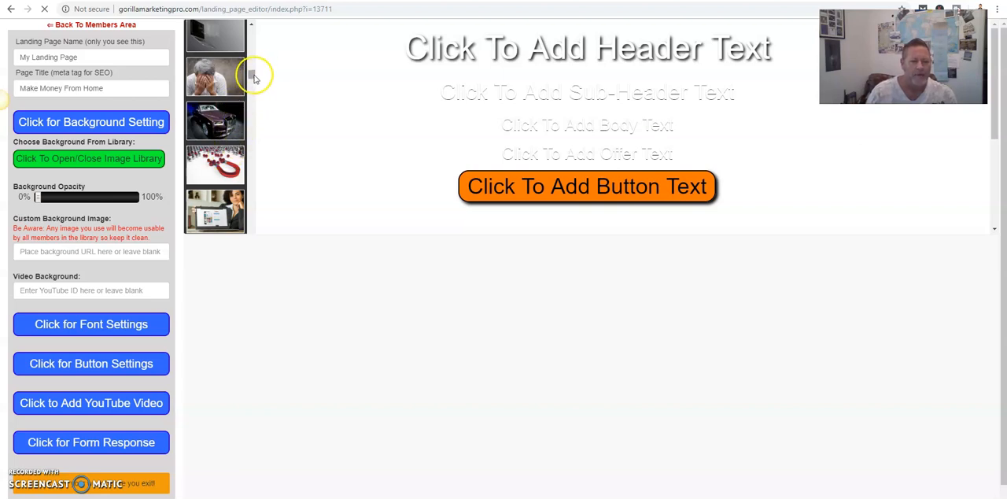
{"action": "left_click_drag", "start_coordinate": [254, 77], "coordinate": [252, 79]}
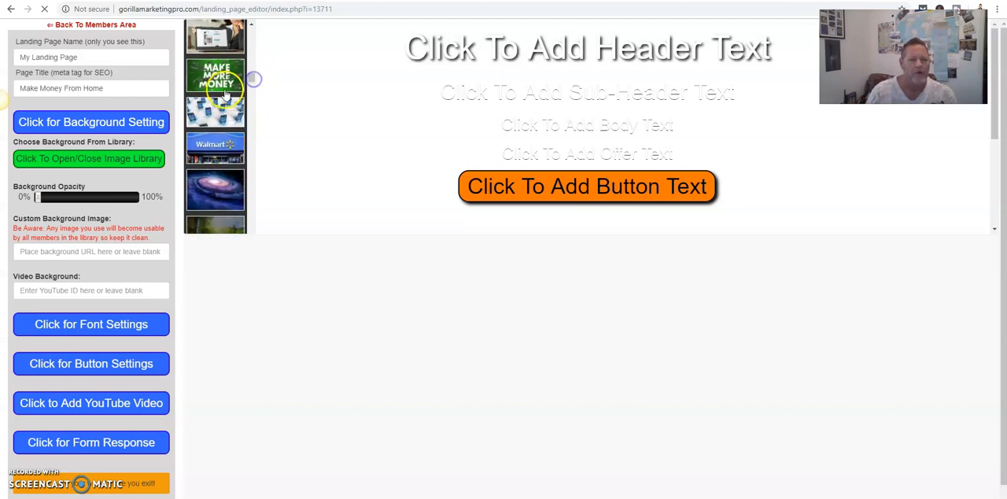
{"action": "scroll", "coordinate": [252, 78], "scroll_direction": "down", "scroll_amount": 3}
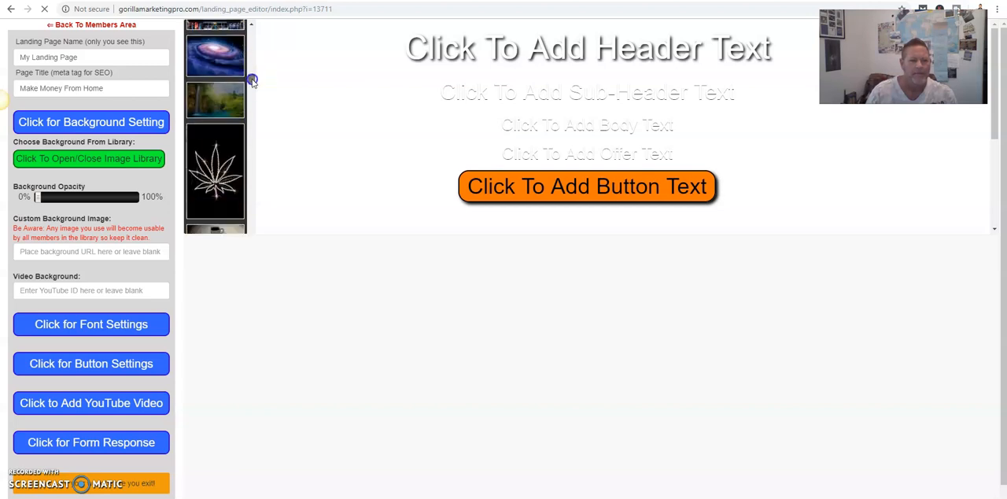
{"action": "scroll", "coordinate": [253, 80], "scroll_direction": "up", "scroll_amount": 3}
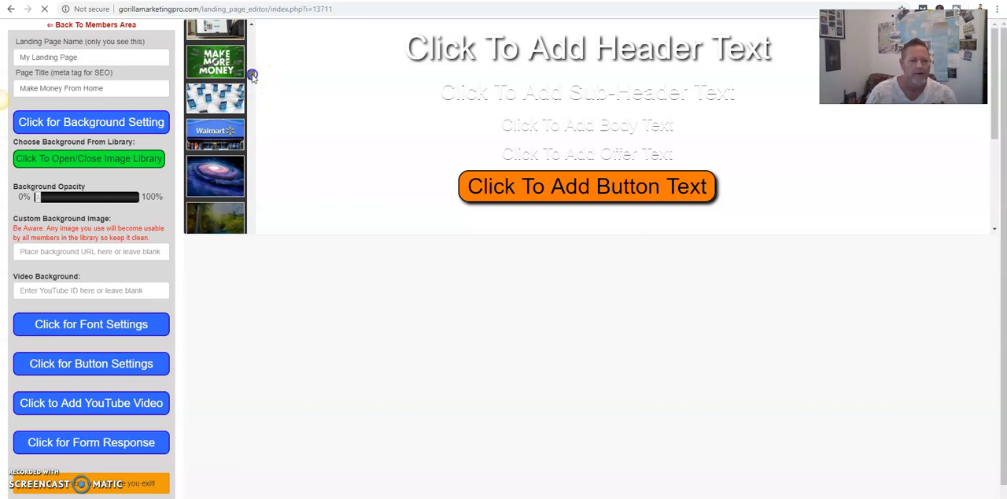
{"action": "scroll", "coordinate": [253, 77], "scroll_direction": "down", "scroll_amount": 1}
{"action": "scroll", "coordinate": [254, 79], "scroll_direction": "down", "scroll_amount": 5}
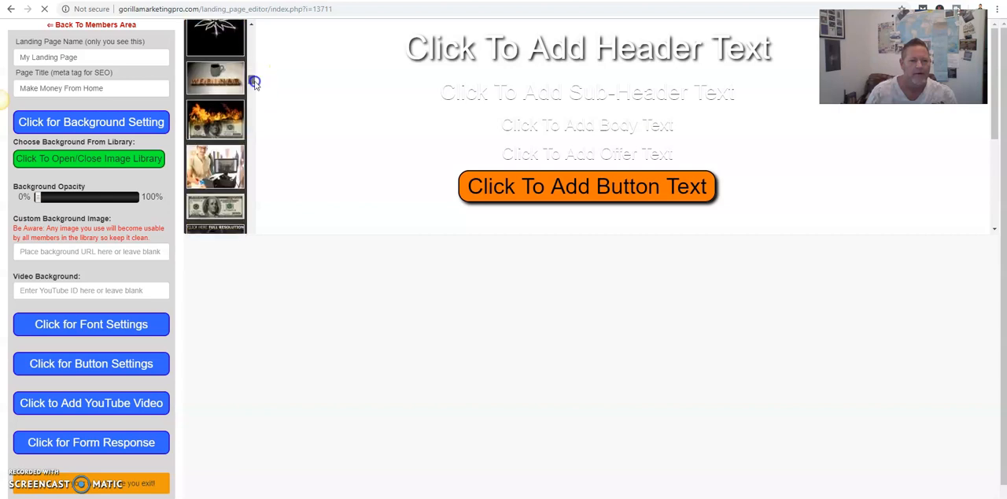
{"action": "left_click_drag", "start_coordinate": [254, 81], "coordinate": [254, 82]}
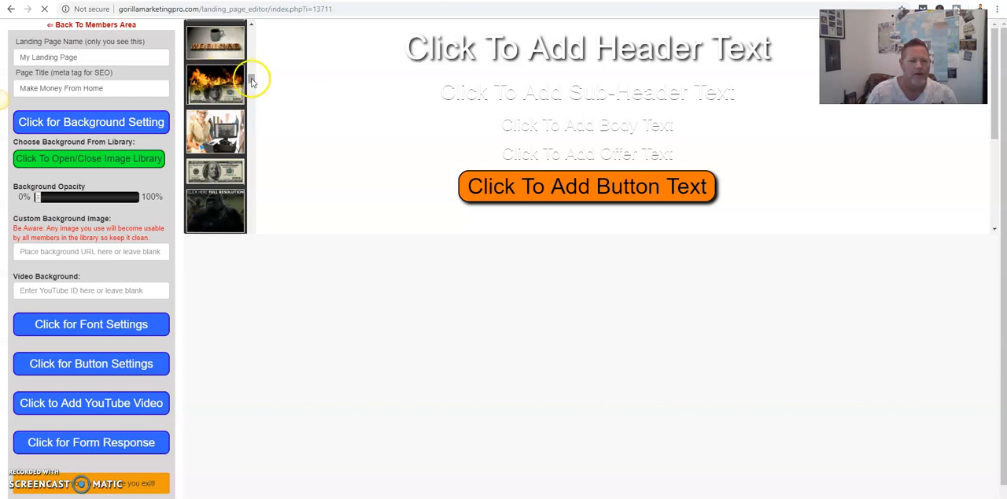
{"action": "left_click", "coordinate": [213, 172]}
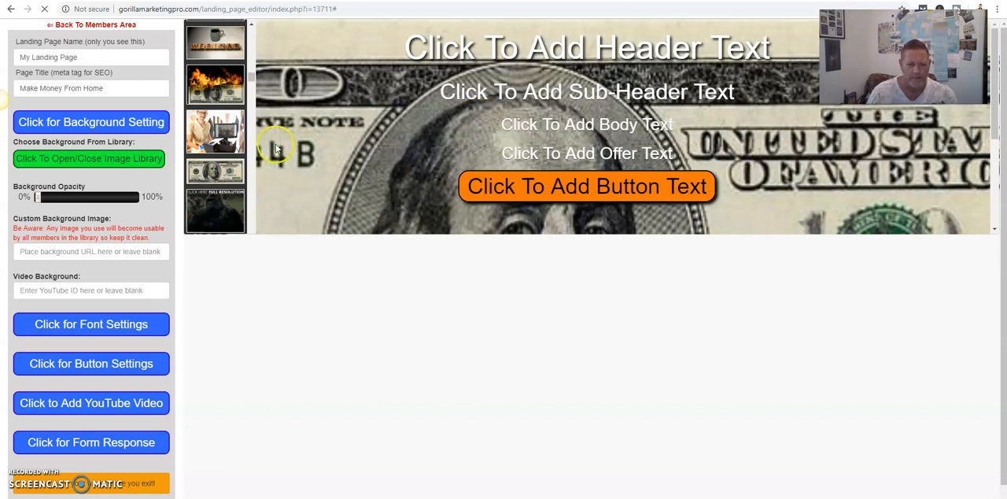
- Open the header, sub-header, offer and body text placeholders one after another to examine their editing fields
{"action": "left_click", "coordinate": [471, 52]}
{"action": "left_click", "coordinate": [497, 104]}
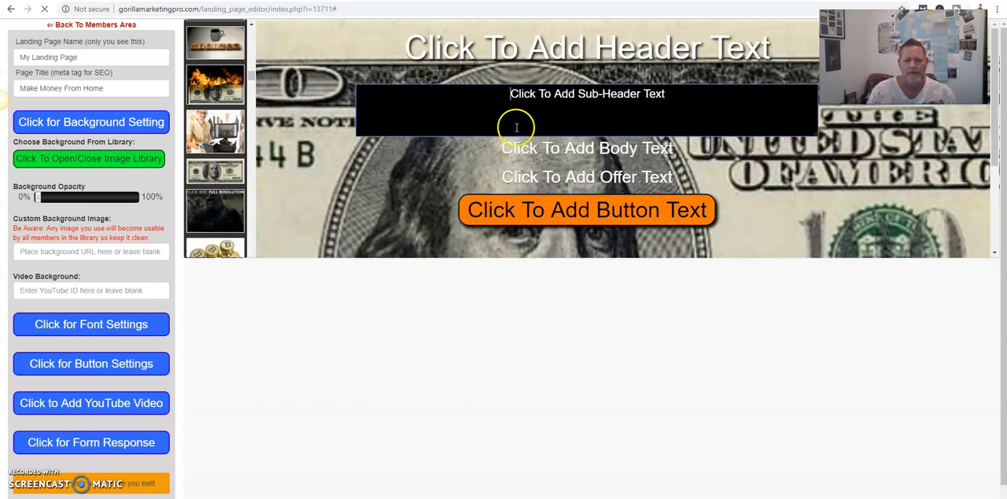
{"action": "left_click", "coordinate": [526, 159]}
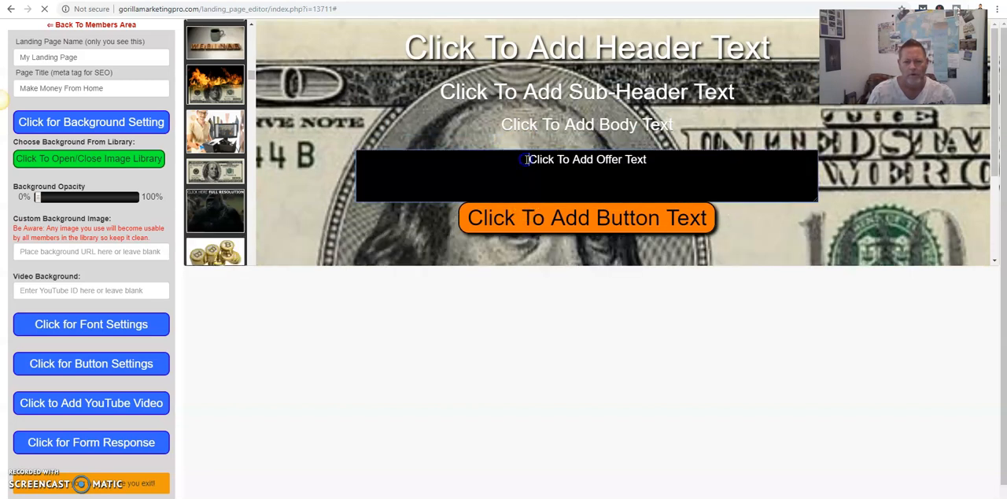
{"action": "left_click", "coordinate": [526, 125]}
{"action": "left_click", "coordinate": [508, 92]}
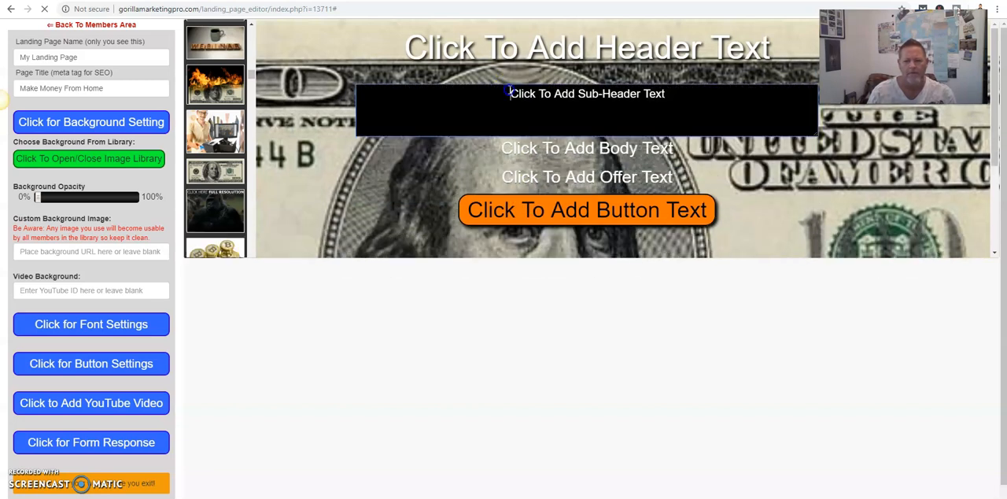
- Replace the header placeholder text with "This Page Is Awesome..."
{"action": "left_click", "coordinate": [523, 52]}
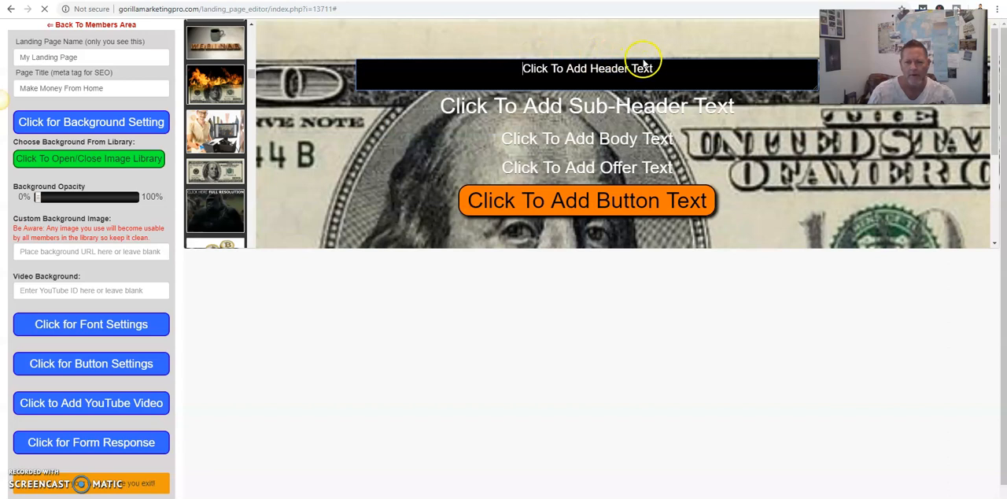
{"action": "left_click_drag", "start_coordinate": [665, 72], "coordinate": [505, 72]}
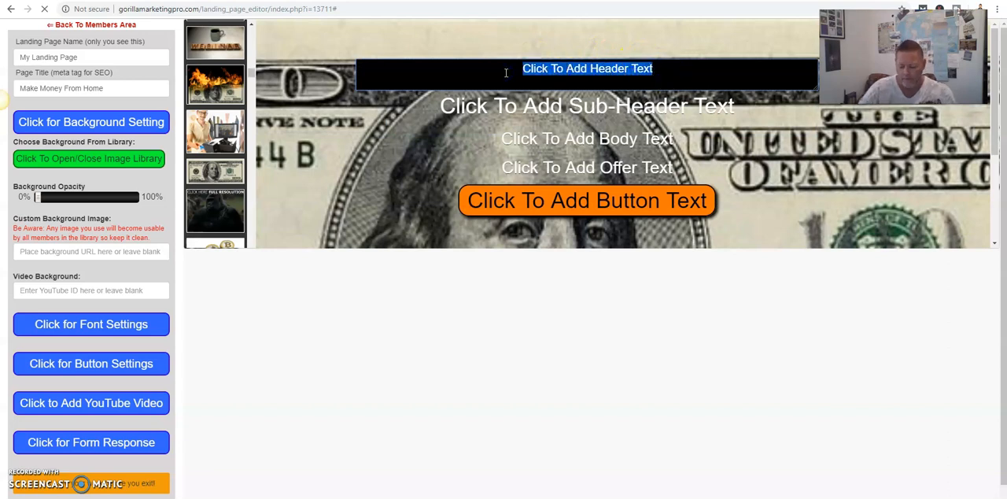
{"action": "type", "text": "This P"}
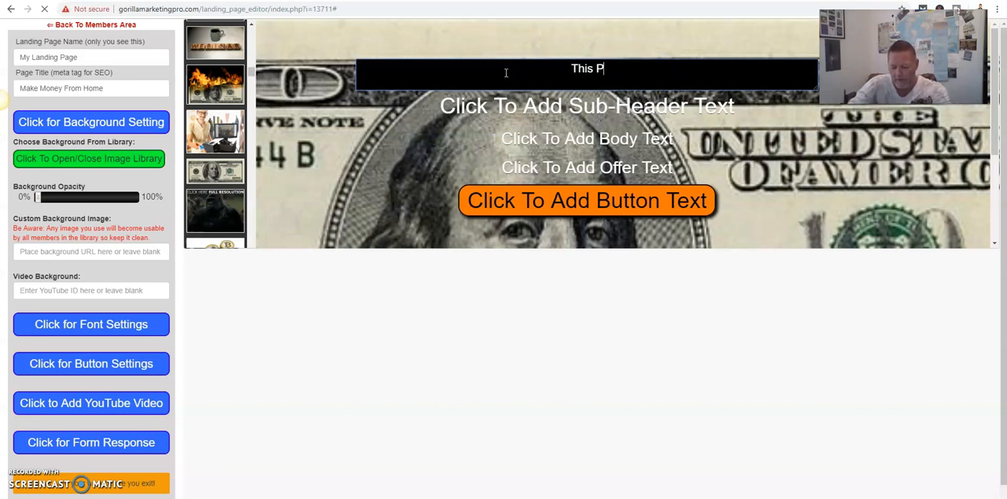
{"action": "type", "text": "age Is Aweso"}
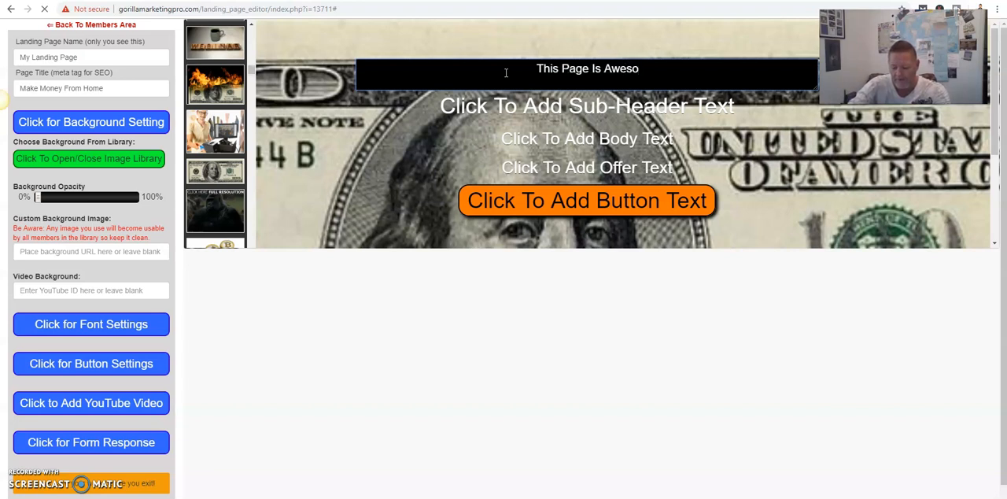
{"action": "type", "text": "me"}
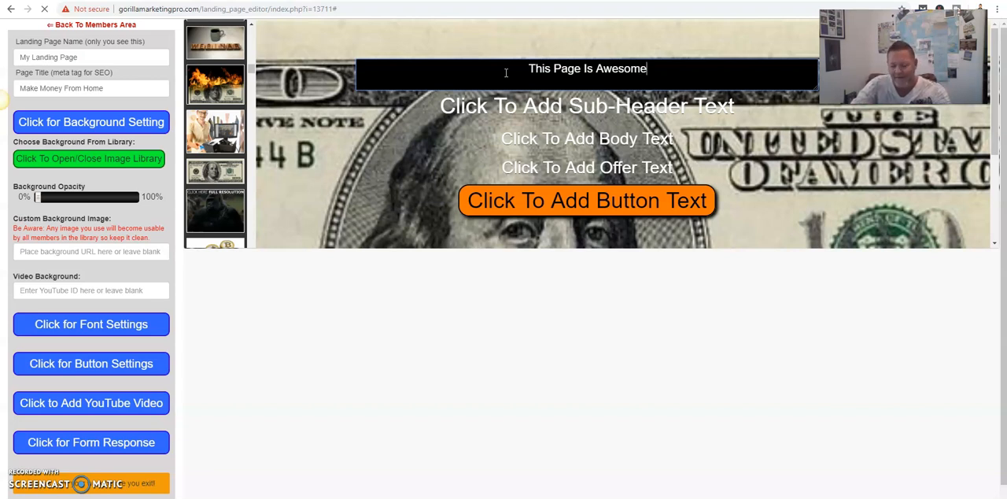
{"action": "type", "text": "..."}
{"action": "left_click", "coordinate": [360, 78]}
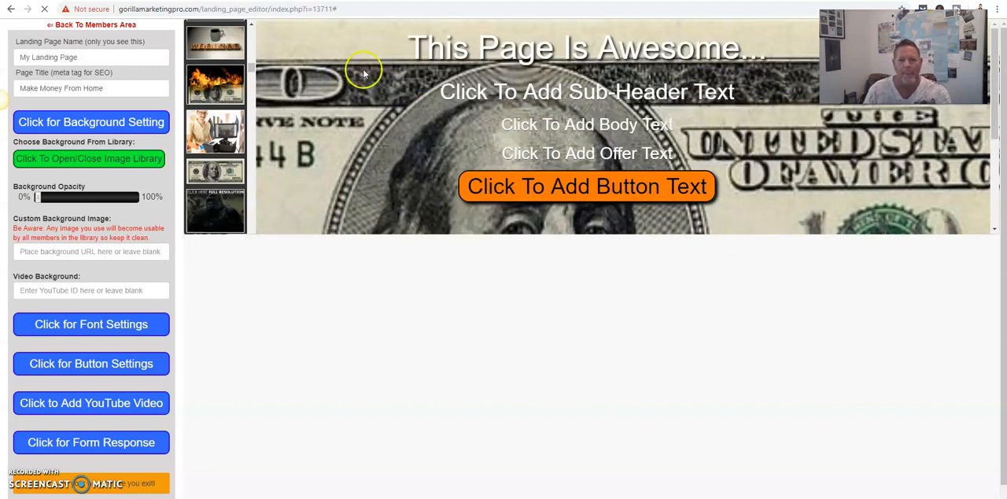
- Replace the sub-header placeholder text with the person's first name followed by "is COOL!!!!!!!!!"
{"action": "left_click", "coordinate": [512, 95]}
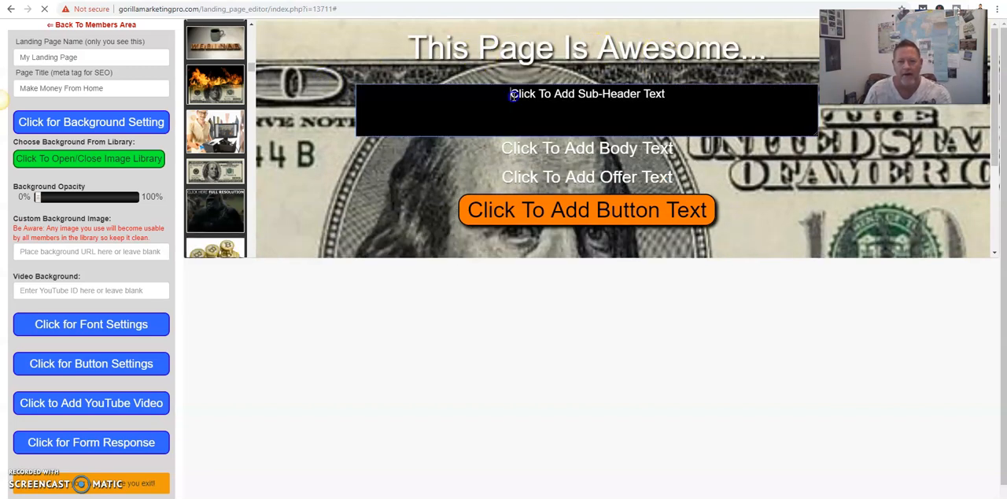
{"action": "left_click_drag", "start_coordinate": [669, 96], "coordinate": [507, 99]}
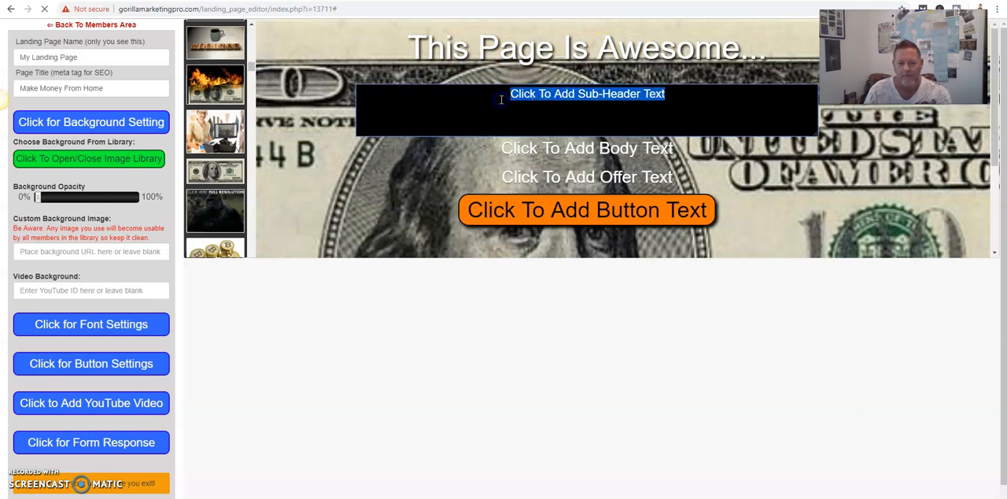
{"action": "type", "text": "Troy is CO"}
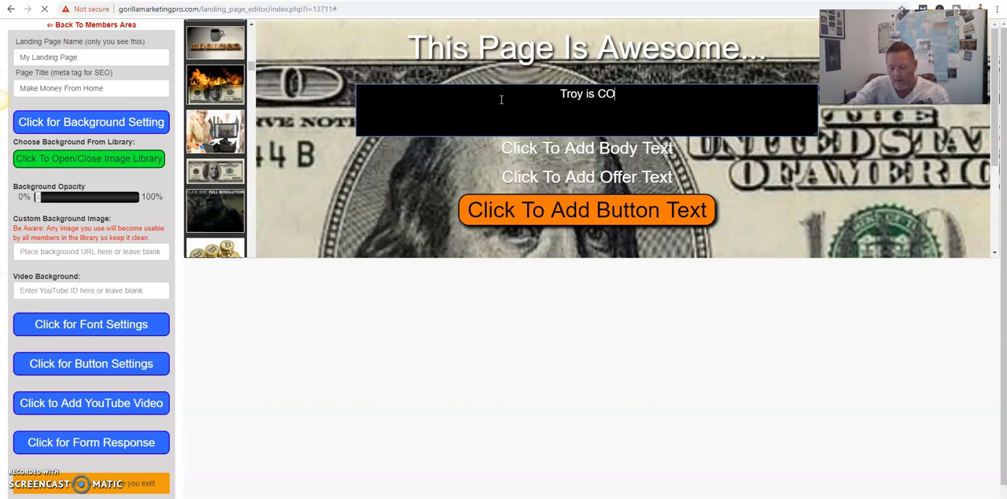
{"action": "type", "text": "OL!!!!!!!!!"}
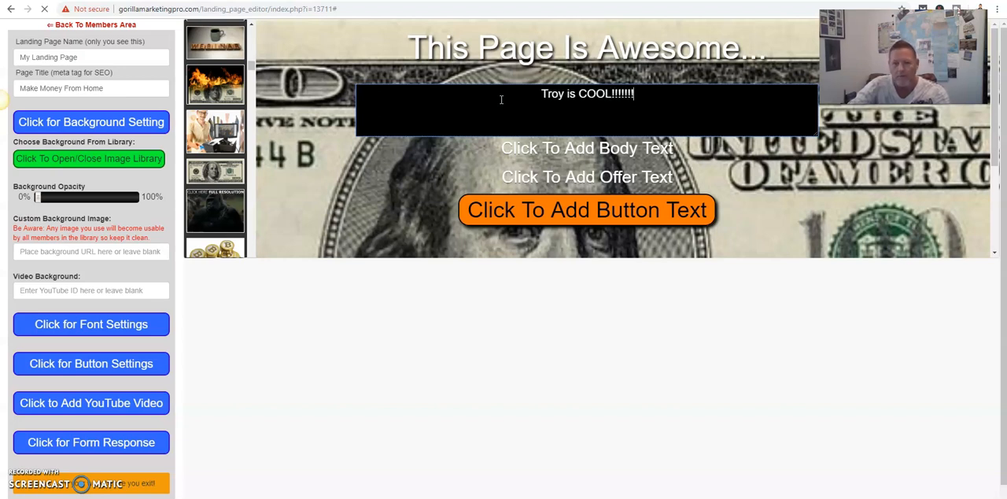
{"action": "left_click", "coordinate": [324, 76]}
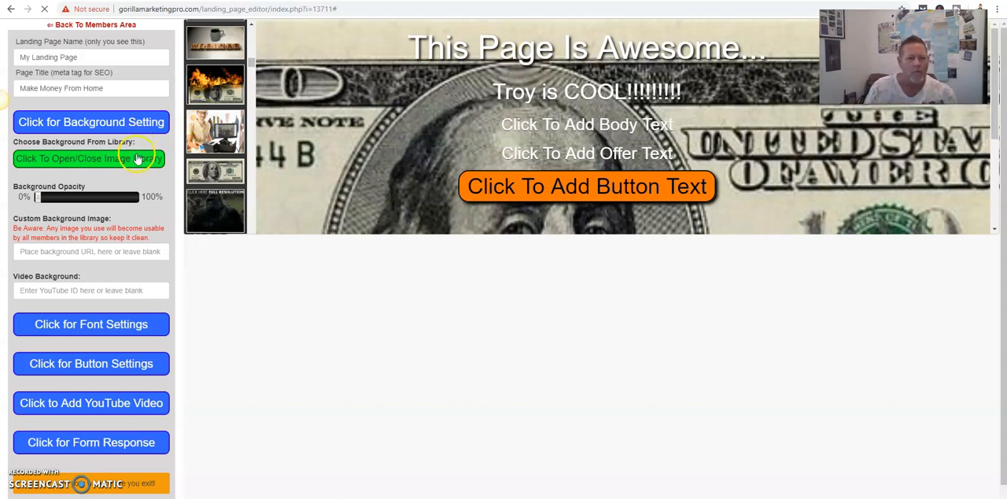
- Open the font settings and change the headline's text color to bright green (24FF1C)
{"action": "left_click", "coordinate": [98, 324]}
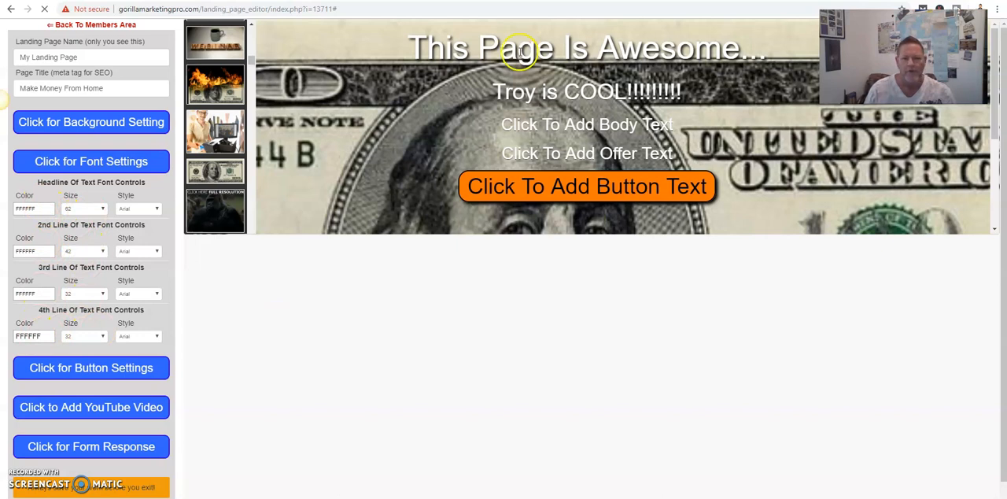
{"action": "left_click", "coordinate": [38, 206]}
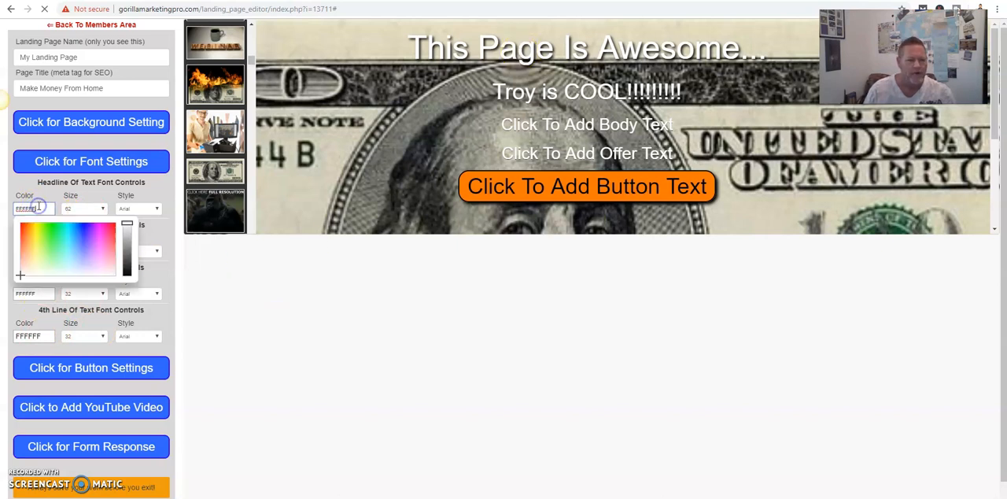
{"action": "left_click", "coordinate": [51, 228]}
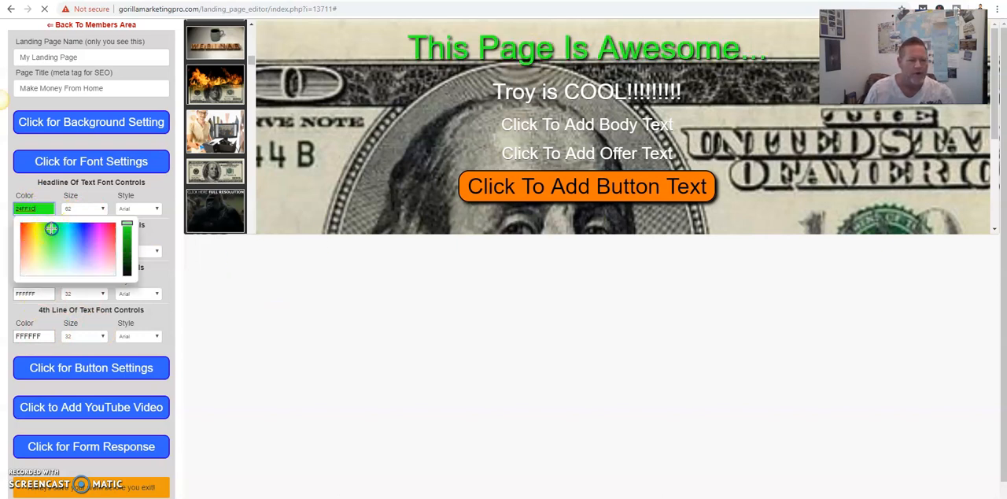
- Set the headline's font size to 68px and its font style to Chewy
{"action": "left_click", "coordinate": [99, 209]}
{"action": "left_click", "coordinate": [102, 209]}
{"action": "scroll", "coordinate": [87, 366], "scroll_direction": "down", "scroll_amount": 5}
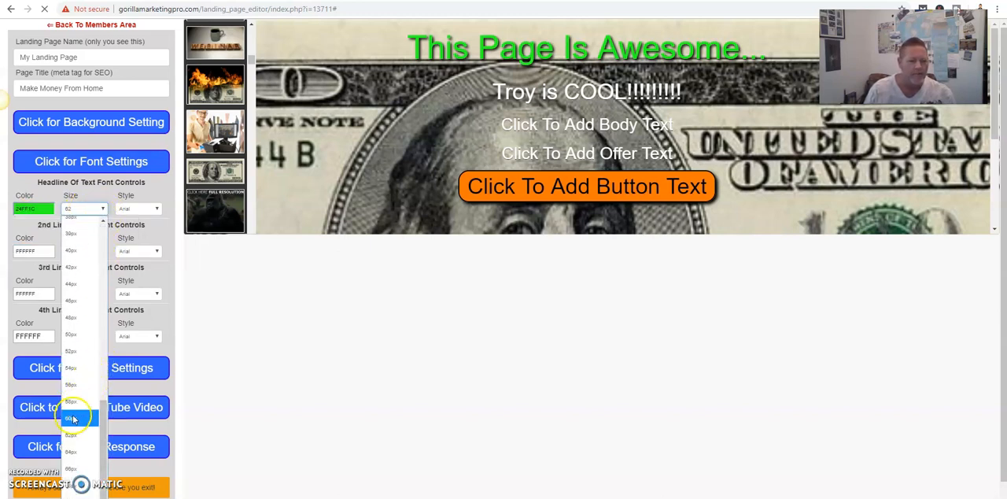
{"action": "left_click", "coordinate": [72, 476]}
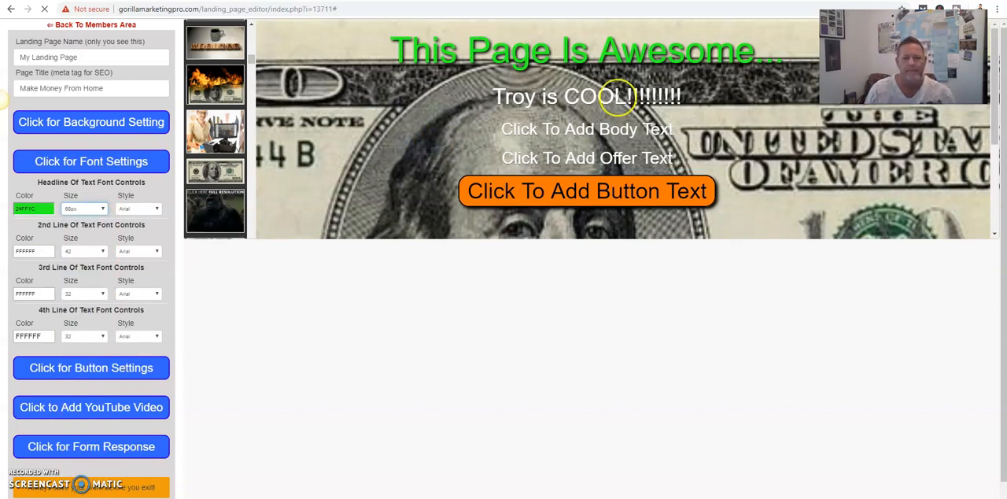
{"action": "left_click", "coordinate": [149, 210]}
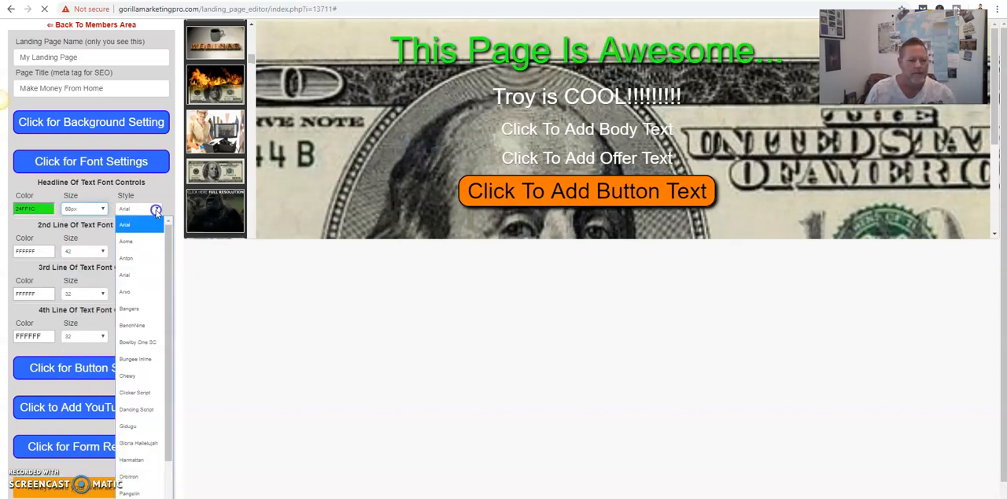
{"action": "left_click", "coordinate": [127, 375]}
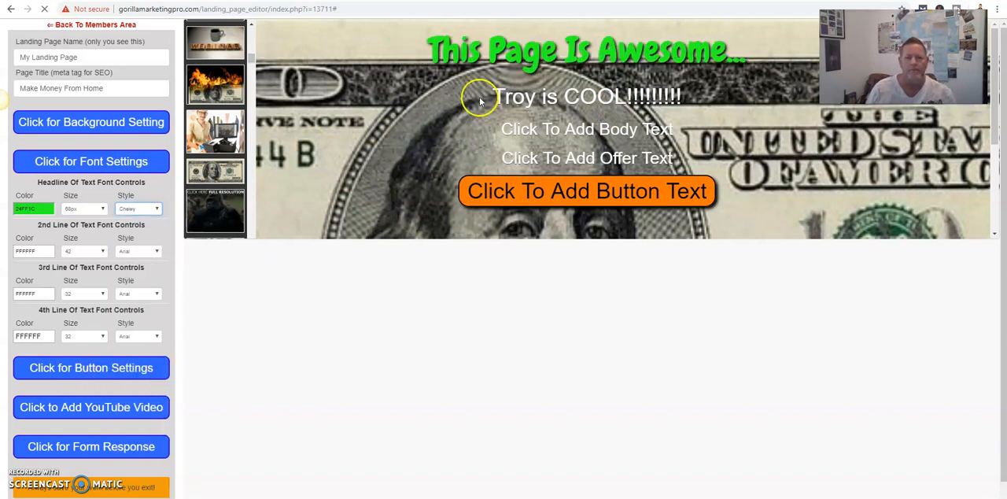
- Set the headline's font size to 70px and its font style to Bowlby One SC
{"action": "left_click", "coordinate": [102, 209]}
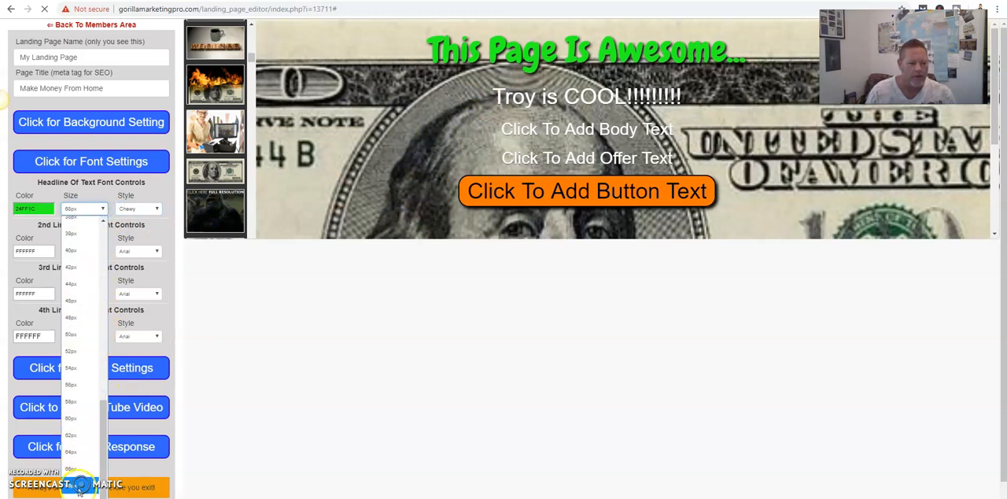
{"action": "left_click", "coordinate": [75, 493]}
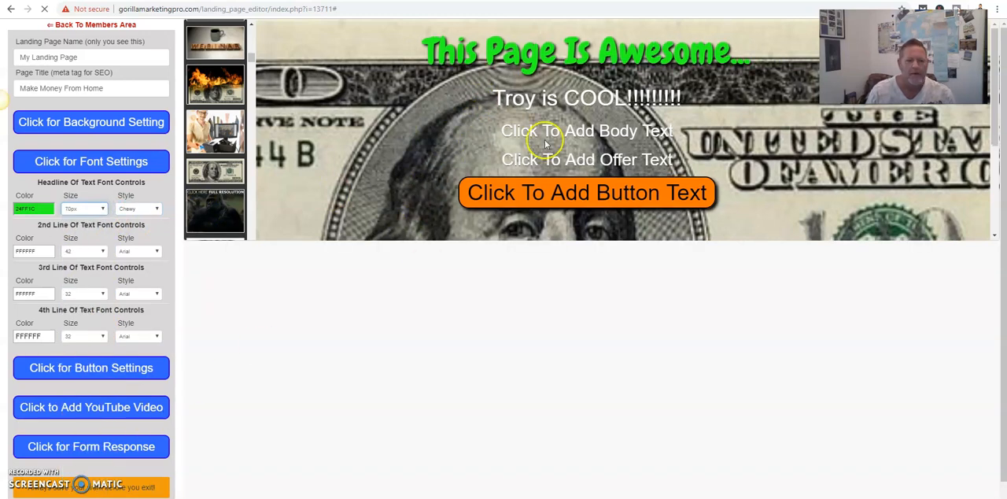
{"action": "left_click", "coordinate": [156, 210]}
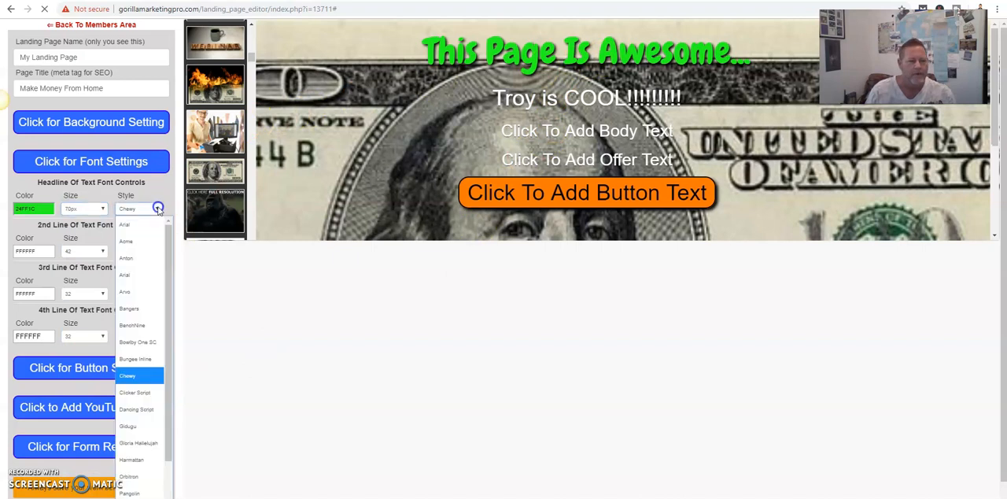
{"action": "left_click", "coordinate": [145, 342]}
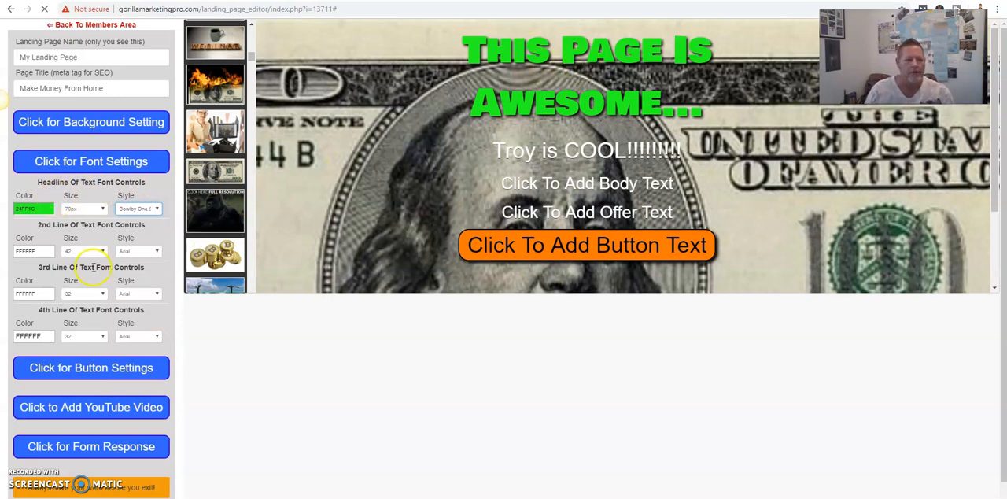
- Try pink and blue for the second line of text, settling on bright red (FF142C) as its color
{"action": "left_click", "coordinate": [39, 250]}
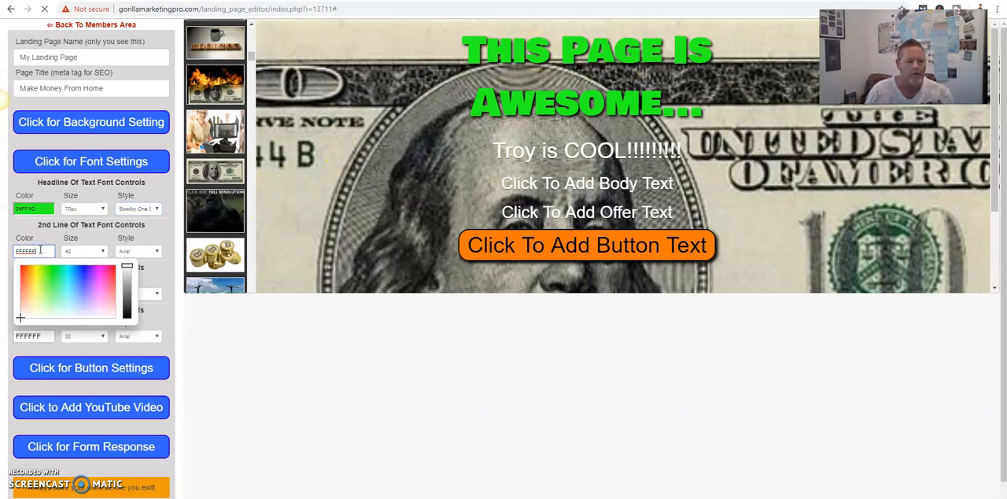
{"action": "left_click", "coordinate": [97, 275]}
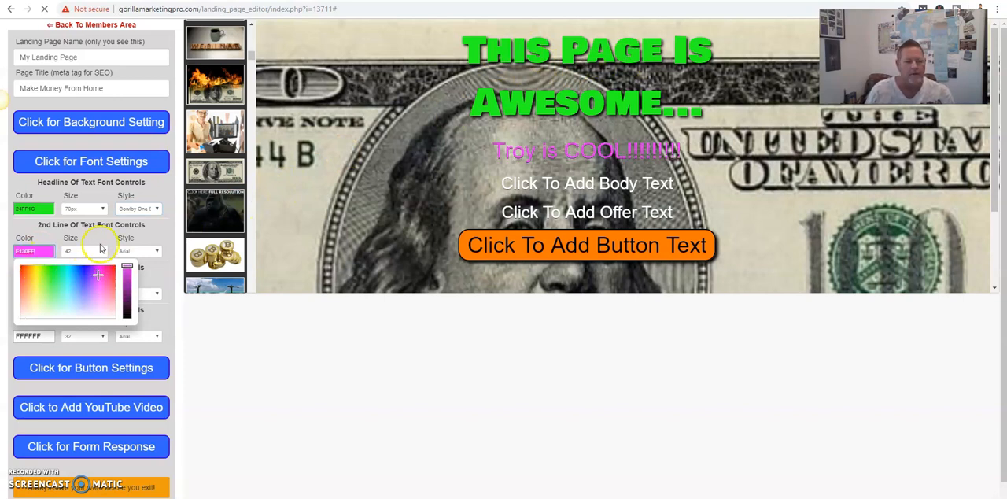
{"action": "left_click", "coordinate": [82, 273]}
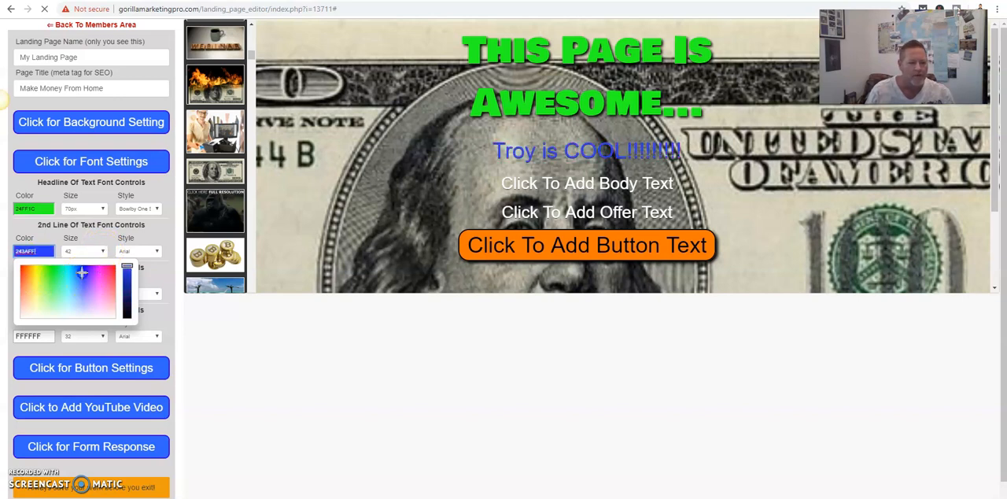
{"action": "left_click", "coordinate": [24, 268]}
{"action": "left_click", "coordinate": [116, 270]}
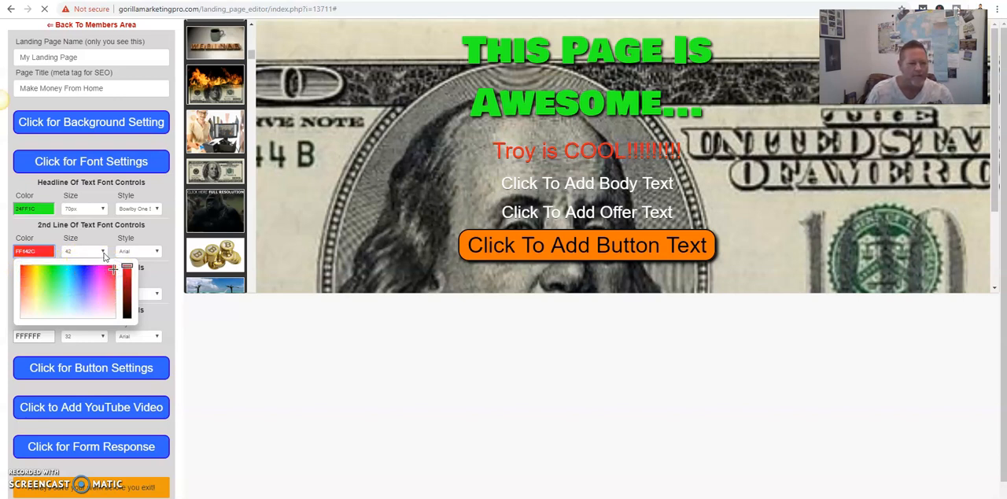
- Set the second line of text to font size 62px and font style Chewy
{"action": "left_click", "coordinate": [101, 251]}
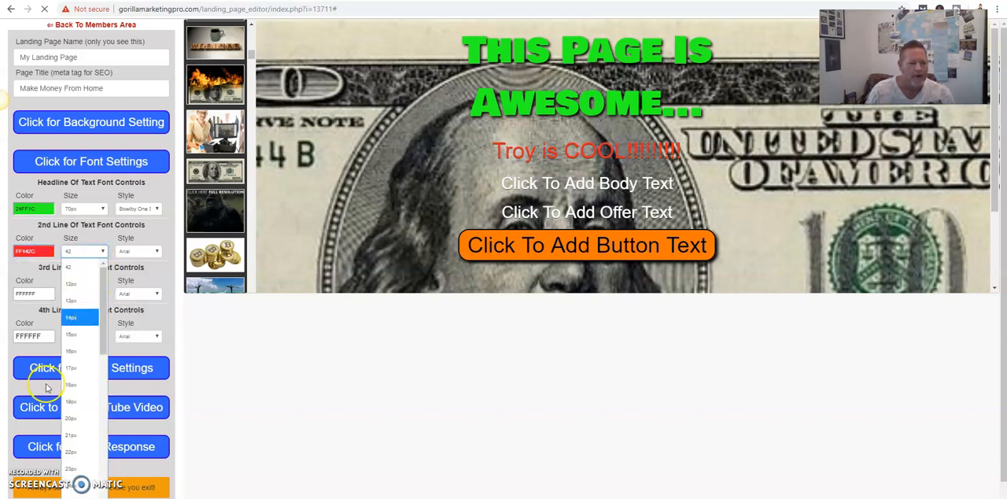
{"action": "scroll", "coordinate": [79, 385], "scroll_direction": "down", "scroll_amount": 5}
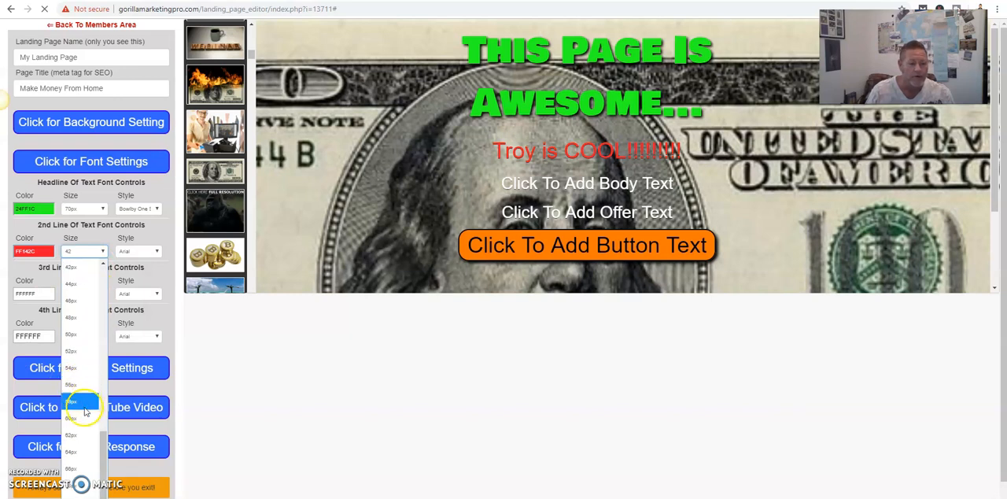
{"action": "left_click", "coordinate": [83, 434]}
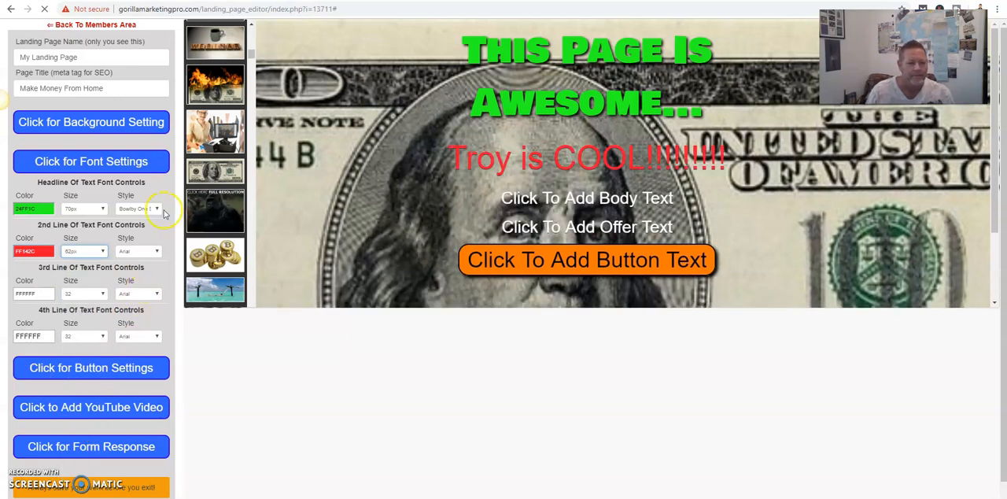
{"action": "left_click", "coordinate": [156, 251]}
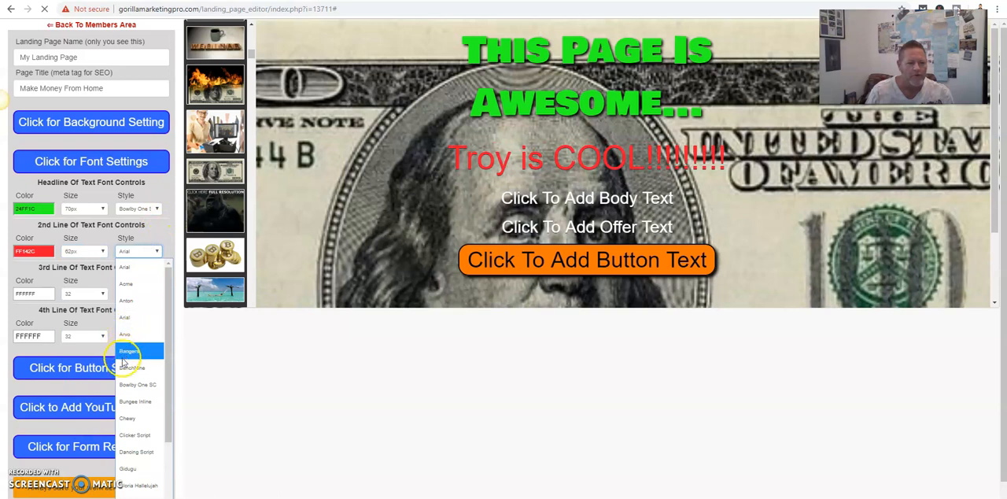
{"action": "left_click", "coordinate": [128, 418]}
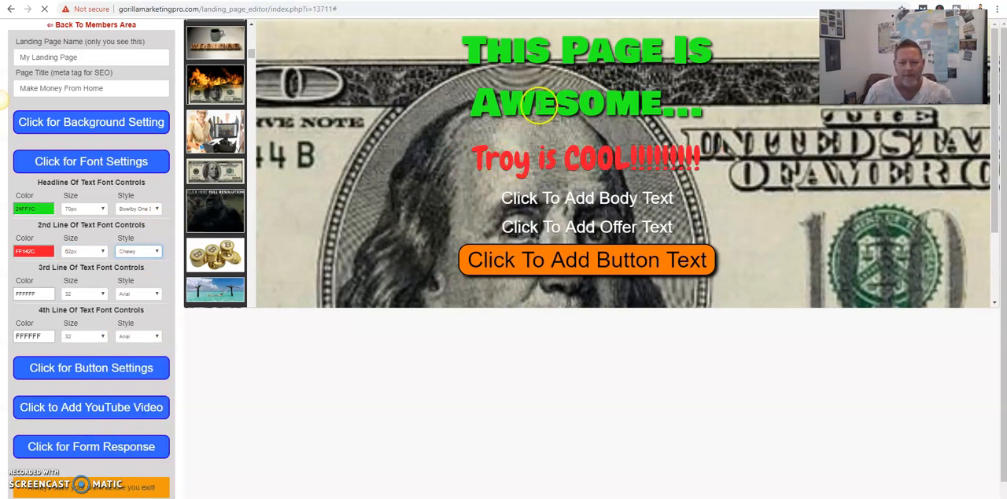
- Replace the body text placeholder with "MORE INFO!!"
{"action": "left_click", "coordinate": [586, 199]}
{"action": "left_click_drag", "start_coordinate": [665, 204], "coordinate": [519, 204]}
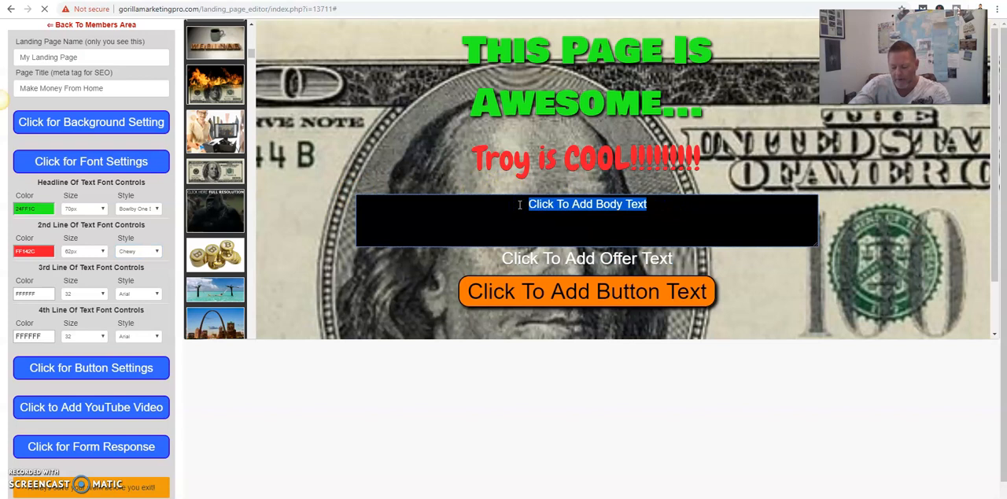
{"action": "type", "text": "LETS GET THIS "}
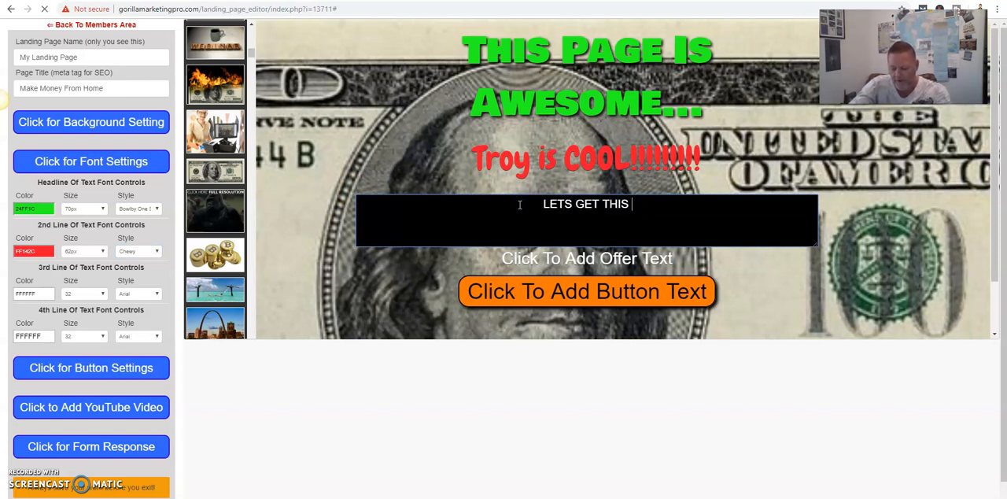
{"action": "type", "text": "PART"}
{"action": "key", "text": "BackSpace"}
{"action": "key", "text": "BackSpace"}
{"action": "key", "text": "BackSpace"}
{"action": "key", "text": "BackSpace"}
{"action": "key", "text": "BackSpace"}
{"action": "key", "text": "BackSpace"}
{"action": "key", "text": "BackSpace"}
{"action": "key", "text": "BackSpace"}
{"action": "key", "text": "BackSpace"}
{"action": "key", "text": "BackSpace"}
{"action": "key", "text": "BackSpace"}
{"action": "key", "text": "BackSpace"}
{"action": "key", "text": "BackSpace"}
{"action": "key", "text": "BackSpace"}
{"action": "key", "text": "BackSpace"}
{"action": "key", "text": "BackSpace"}
{"action": "key", "text": "BackSpace"}
{"action": "key", "text": "BackSpace"}
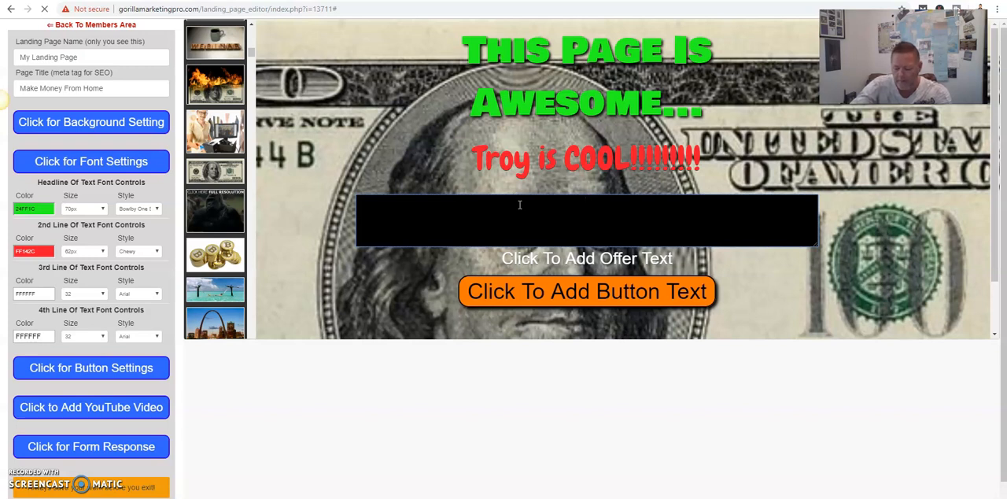
{"action": "type", "text": "MORE I"}
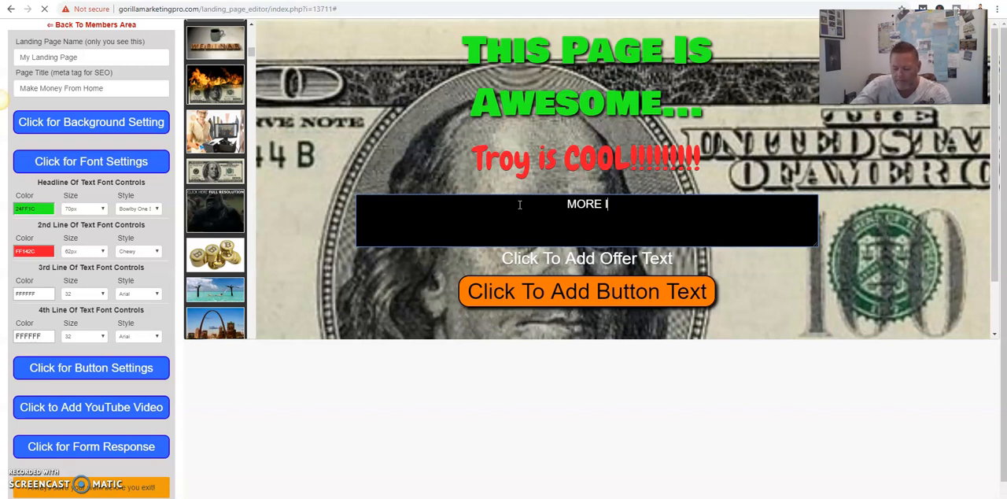
{"action": "type", "text": "NFO!!"}
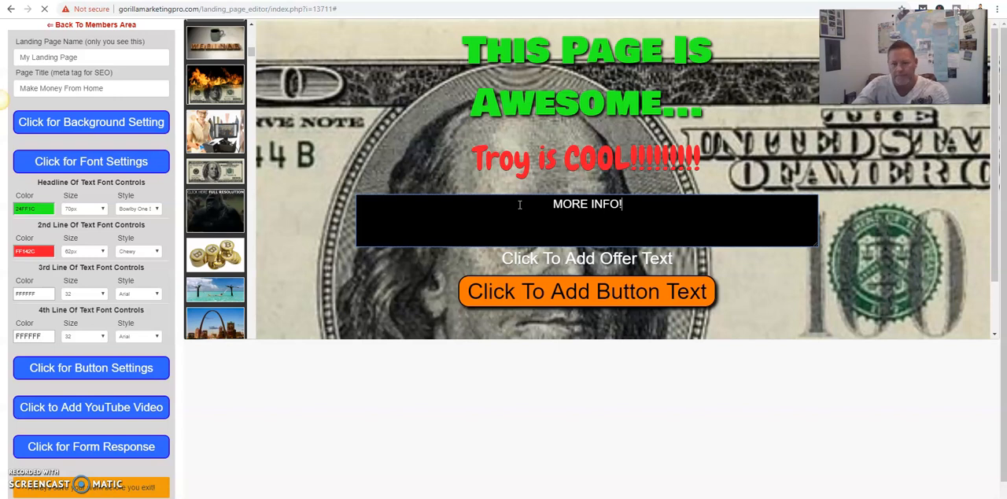
{"action": "left_click", "coordinate": [386, 125]}
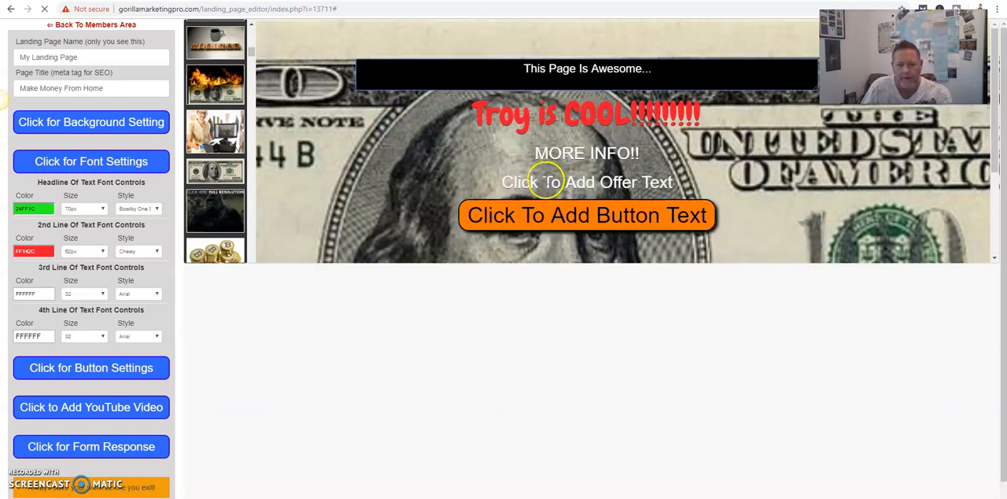
- Replace the offer text placeholder with "LETS GET THIS PARTY STARTED"
{"action": "left_click", "coordinate": [544, 180]}
{"action": "left_click", "coordinate": [588, 229]}
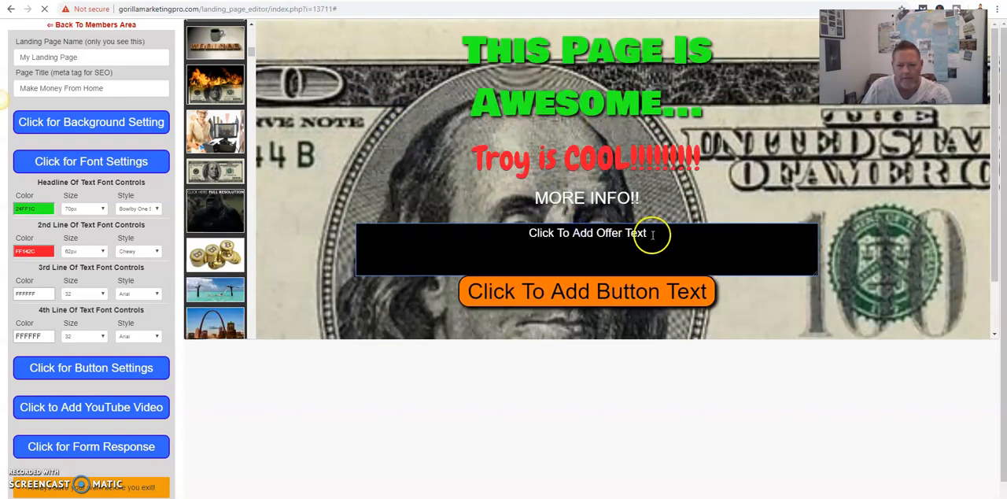
{"action": "left_click_drag", "start_coordinate": [653, 232], "coordinate": [533, 233]}
{"action": "type", "text": "LE"}
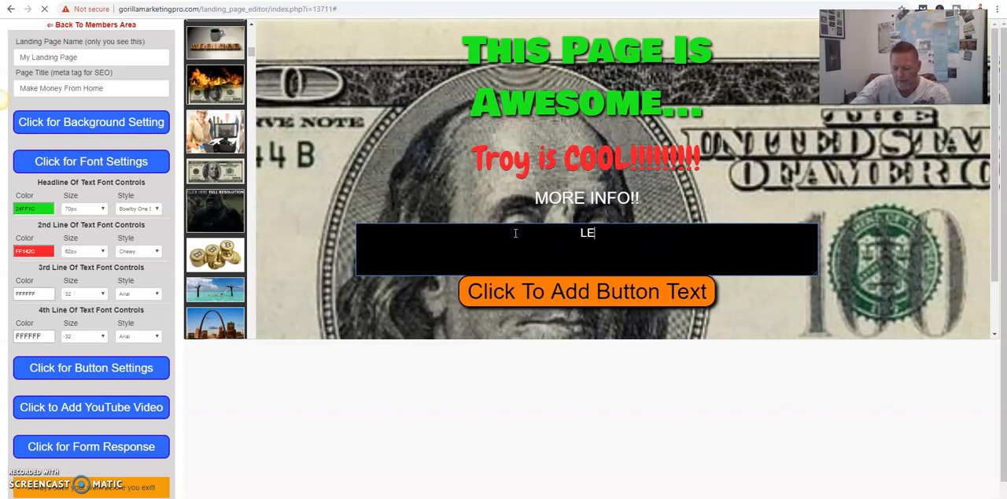
{"action": "type", "text": "TS GET TH"}
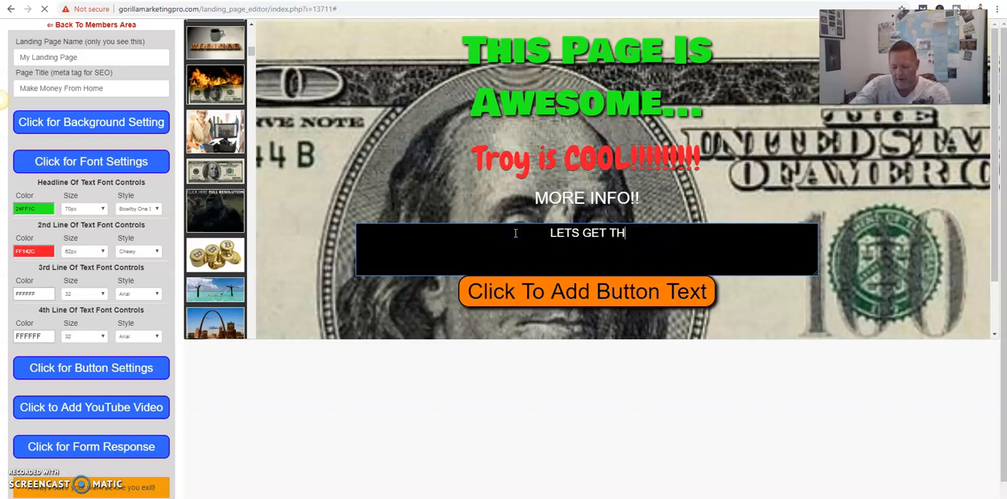
{"action": "type", "text": "IS PARR"}
{"action": "key", "text": "BackSpace"}
{"action": "type", "text": "TTY "}
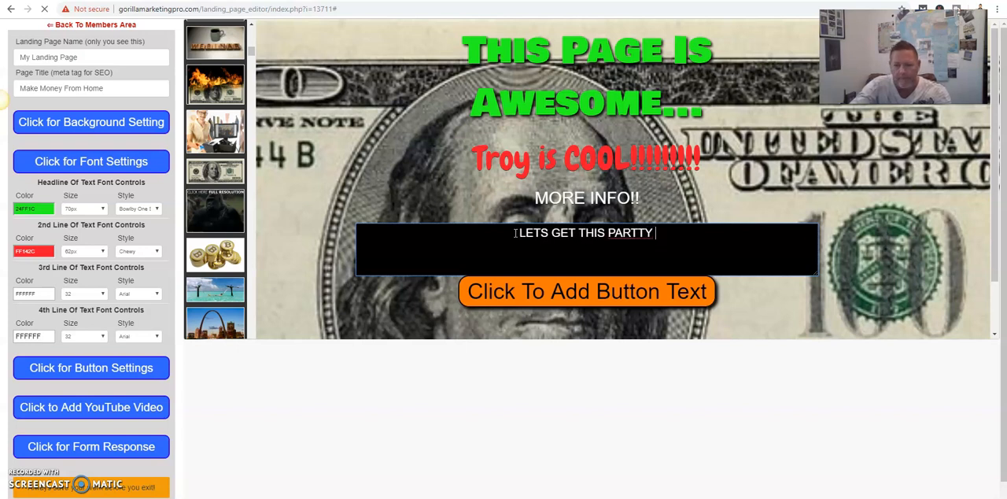
{"action": "type", "text": "STARTED"}
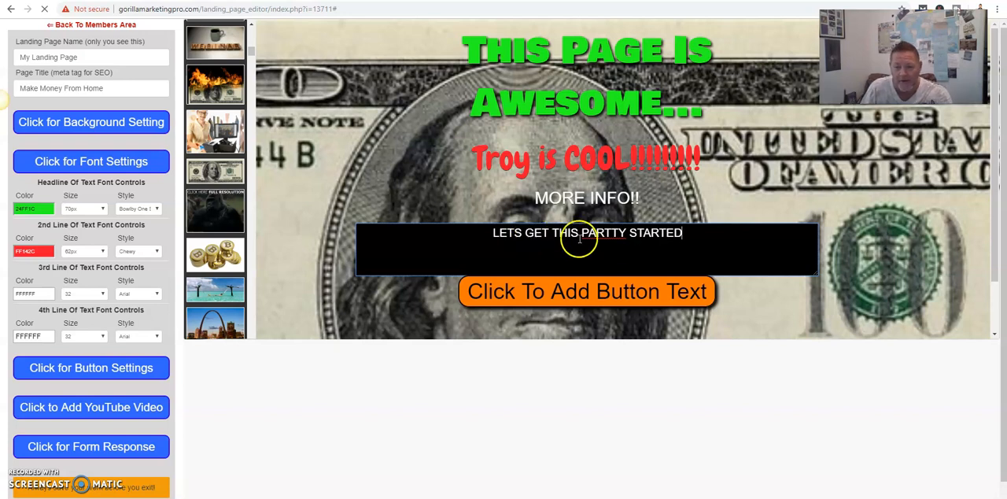
{"action": "key", "text": "BackSpace"}
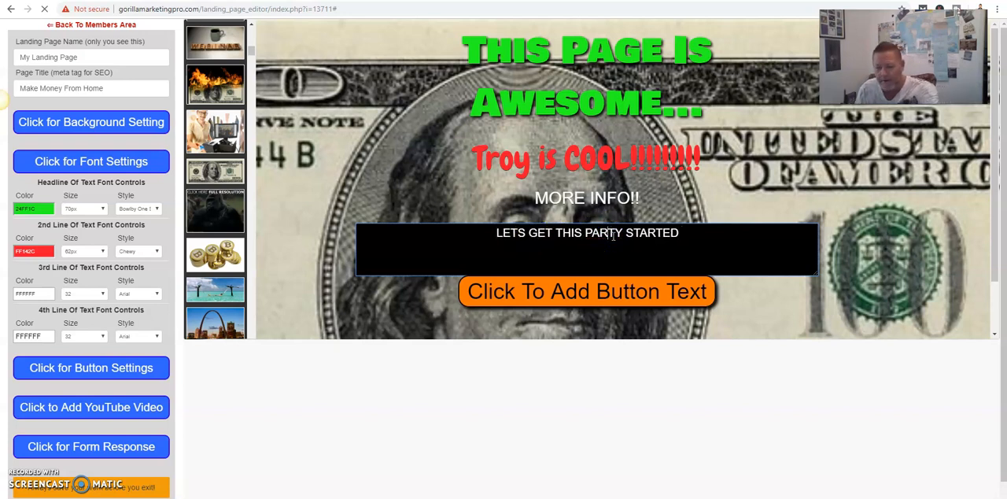
{"action": "left_click", "coordinate": [325, 140]}
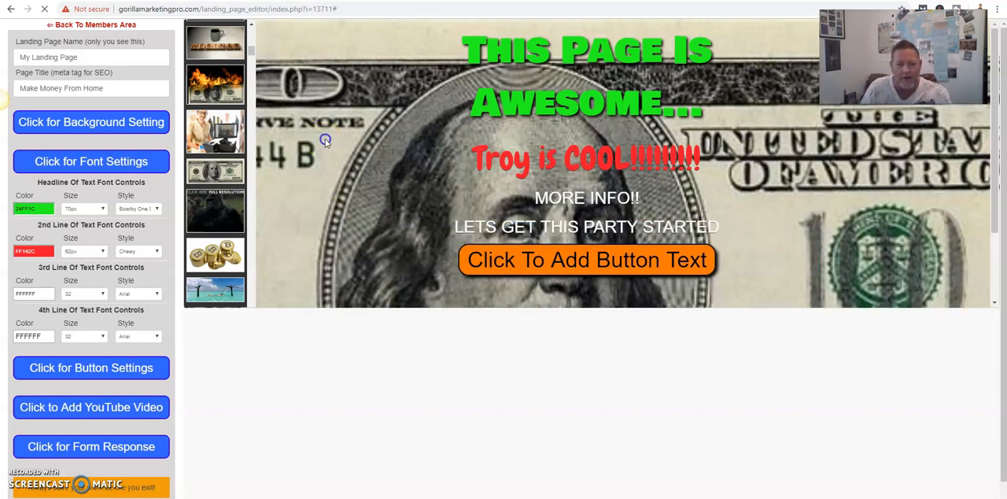
- Change the third line of text to blue (2212FF) and its font style to Passion One
{"action": "left_click", "coordinate": [586, 203]}
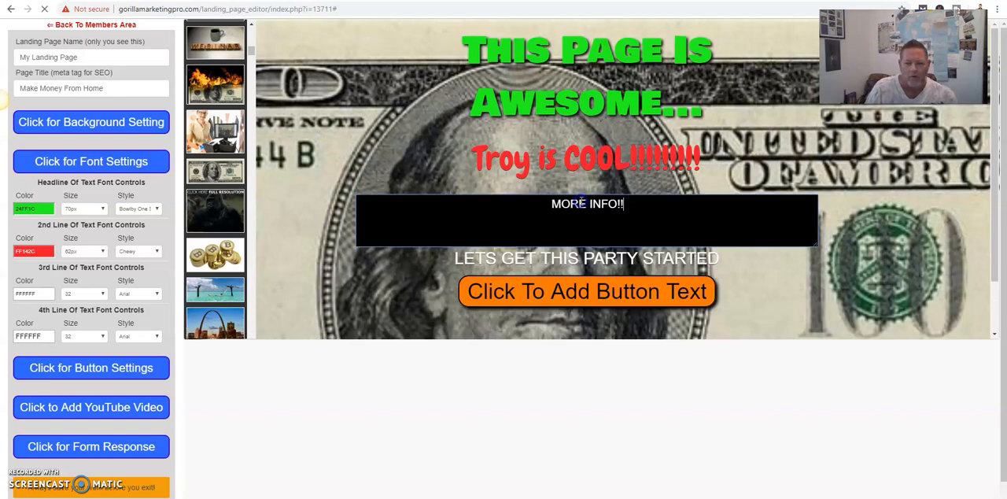
{"action": "left_click", "coordinate": [40, 295]}
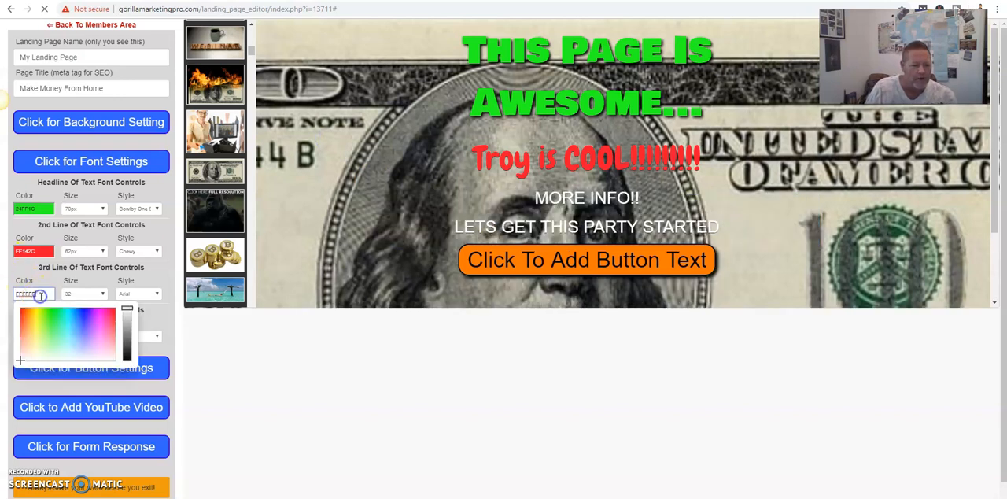
{"action": "left_click", "coordinate": [84, 311]}
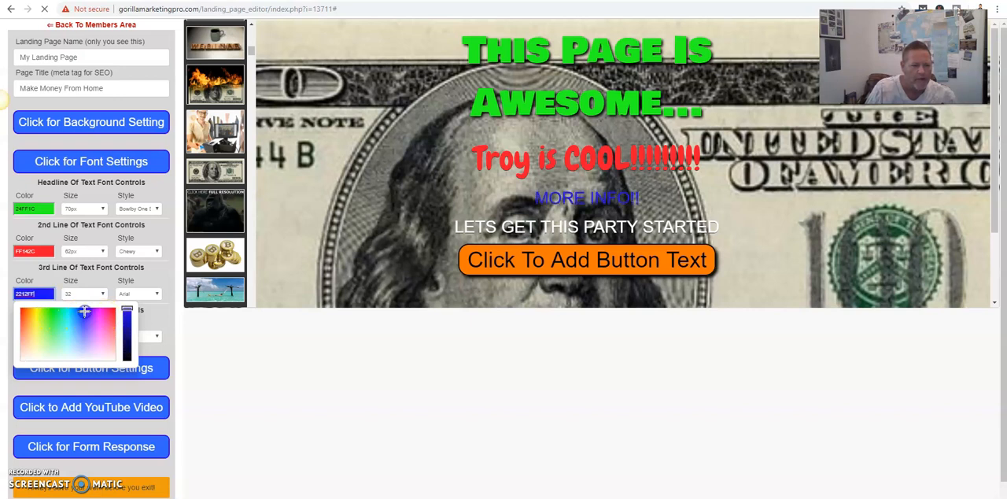
{"action": "left_click", "coordinate": [158, 295]}
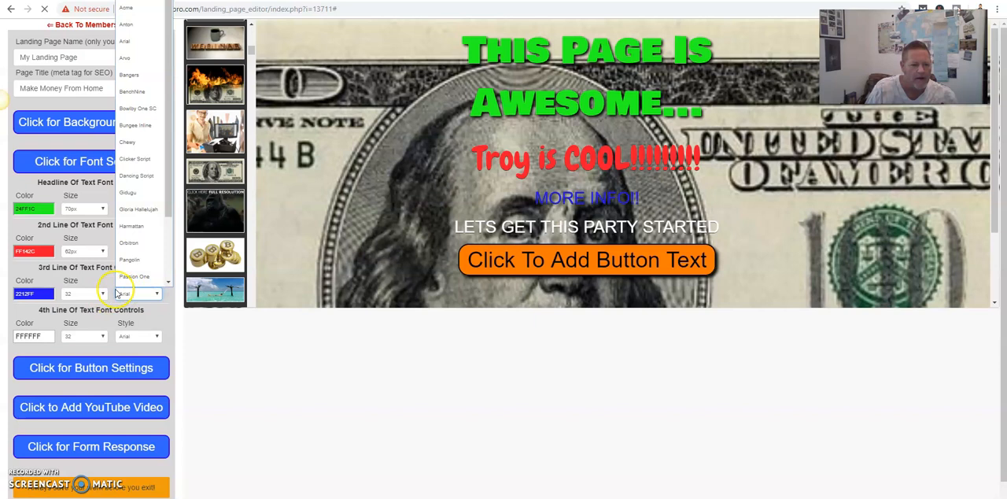
{"action": "left_click", "coordinate": [139, 262]}
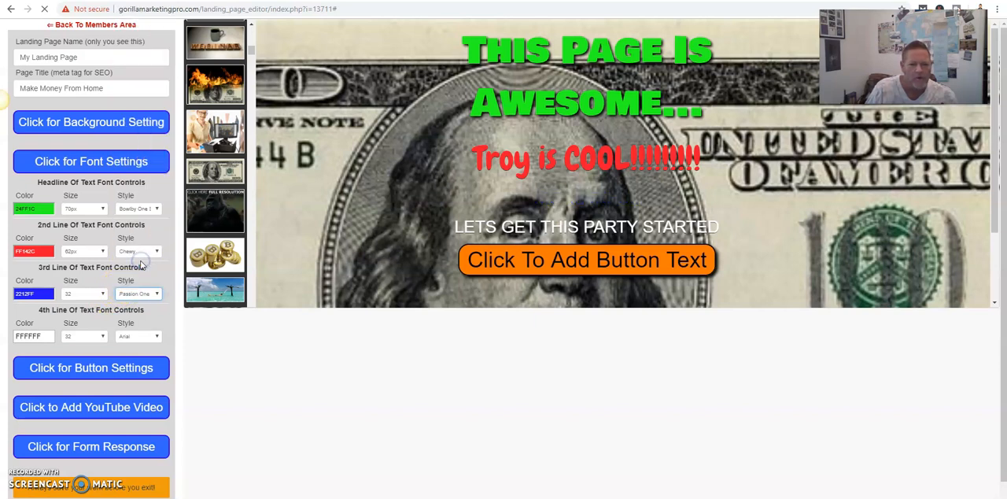
- Set the third line of text to font size 68px
{"action": "left_click", "coordinate": [104, 296]}
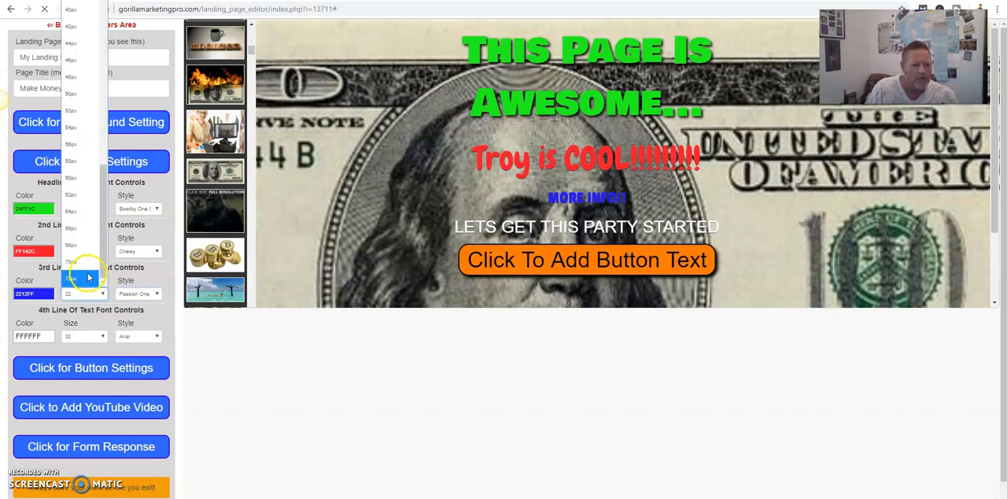
{"action": "left_click", "coordinate": [83, 244]}
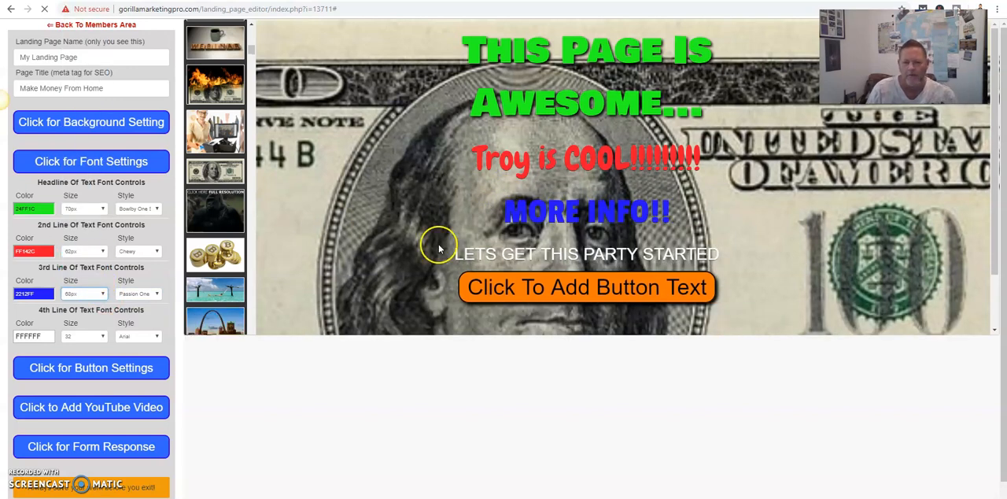
- Change the fourth line of text to green (19FF21), font style Bangers and size 70px
{"action": "left_click", "coordinate": [44, 334]}
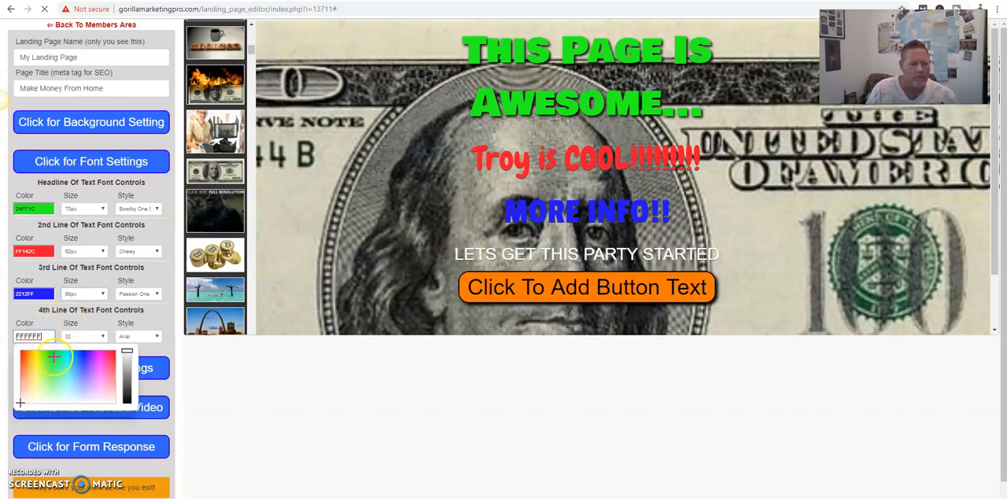
{"action": "left_click", "coordinate": [53, 356]}
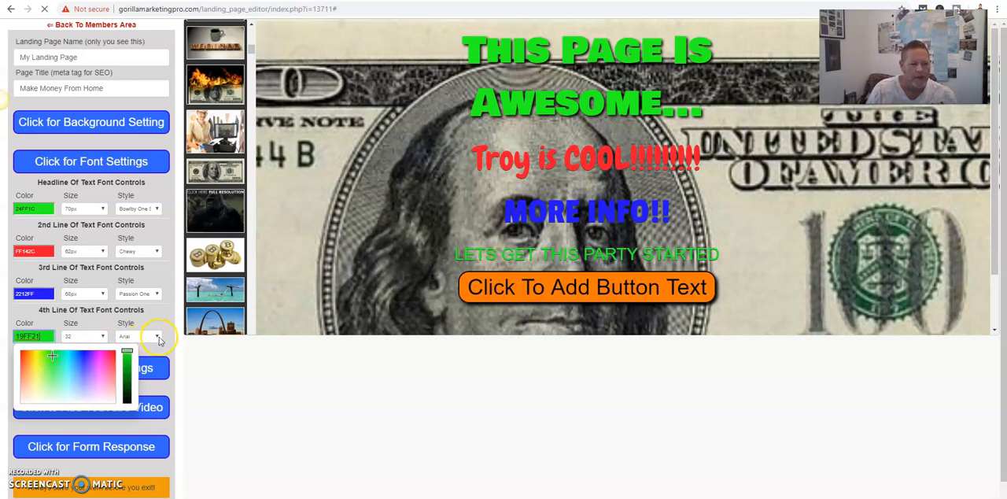
{"action": "left_click", "coordinate": [158, 337]}
{"action": "left_click", "coordinate": [138, 87]}
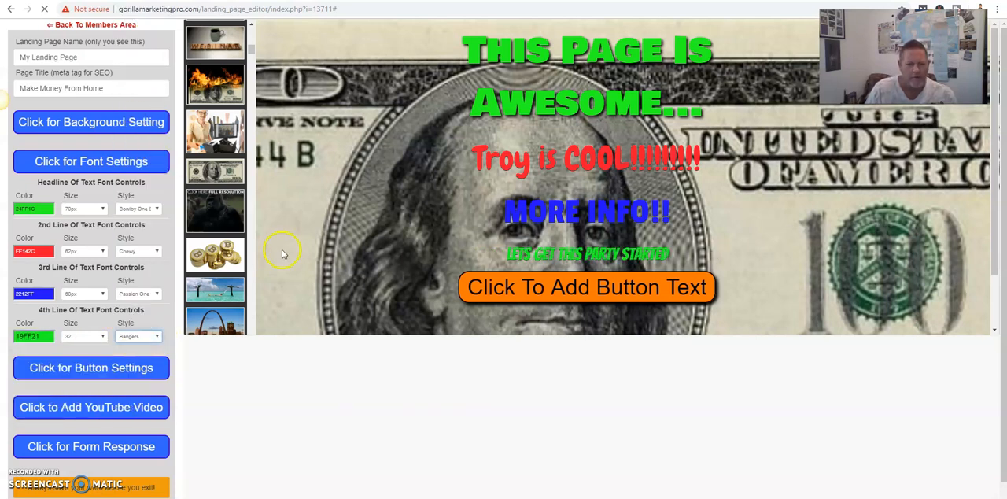
{"action": "left_click", "coordinate": [103, 336]}
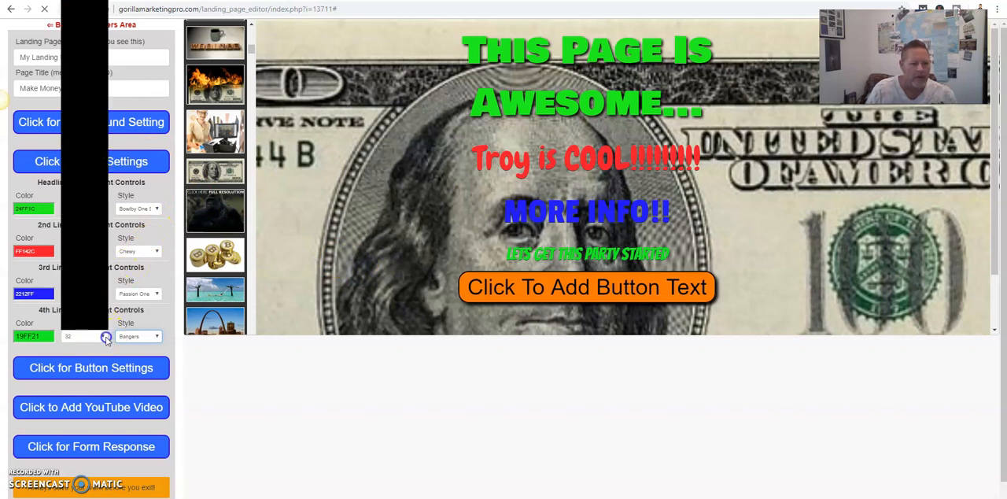
{"action": "scroll", "coordinate": [86, 307], "scroll_direction": "down", "scroll_amount": 3}
{"action": "left_click", "coordinate": [88, 307]}
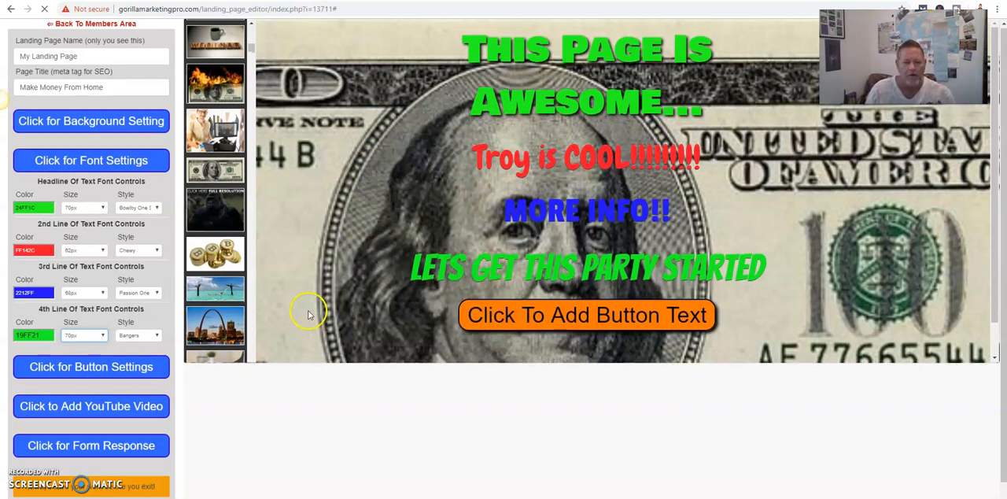
- Replace the text button with the graphic "10.png - Join The Team Today" and save the landing page
{"action": "scroll", "coordinate": [315, 303], "scroll_direction": "down", "scroll_amount": 1}
{"action": "left_click", "coordinate": [110, 328]}
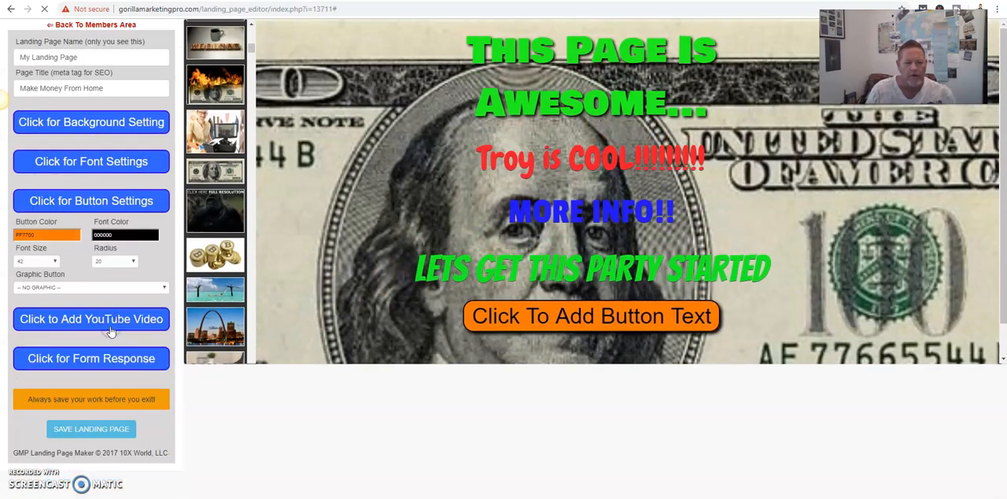
{"action": "left_click", "coordinate": [164, 288]}
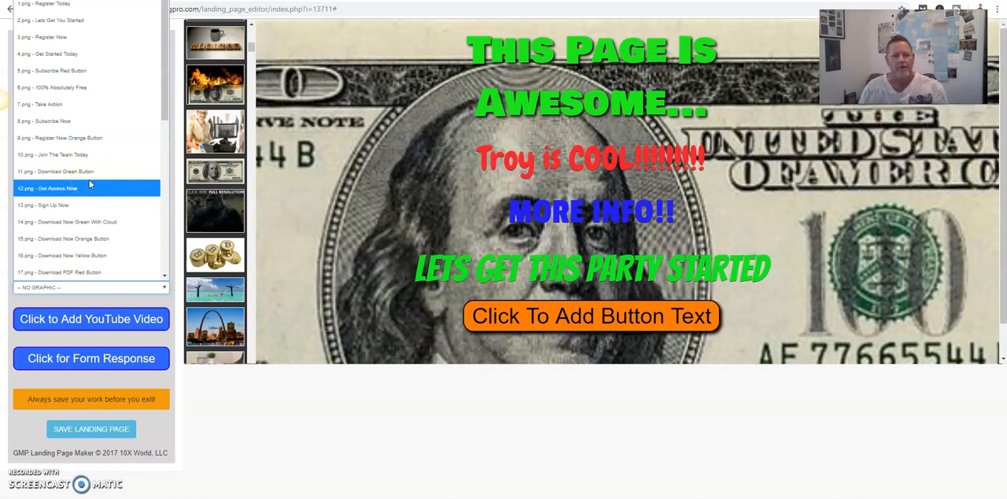
{"action": "left_click", "coordinate": [85, 158]}
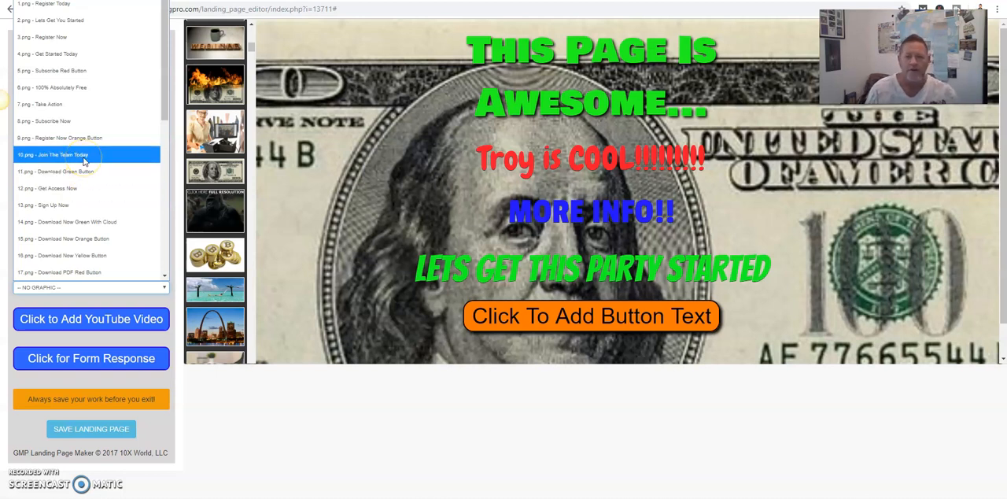
{"action": "left_click", "coordinate": [370, 256]}
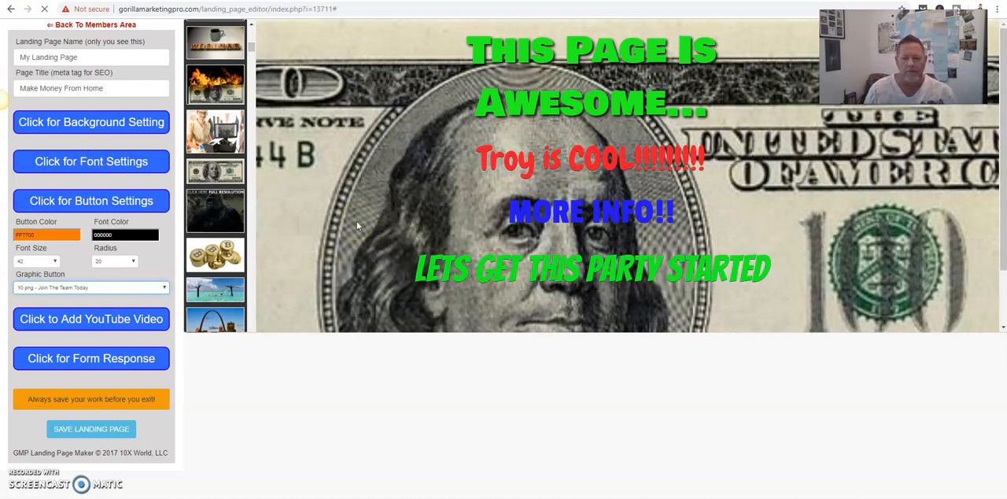
{"action": "left_click", "coordinate": [79, 429]}
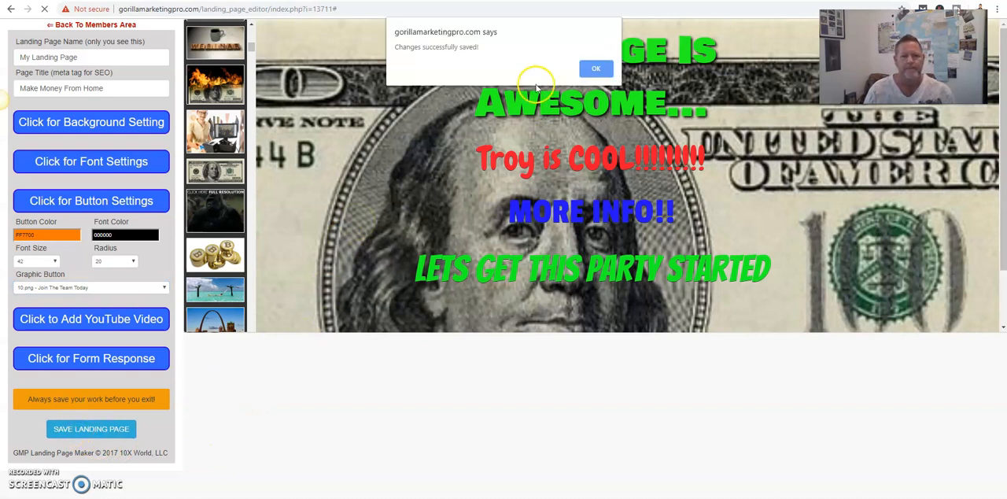
{"action": "left_click", "coordinate": [595, 69]}
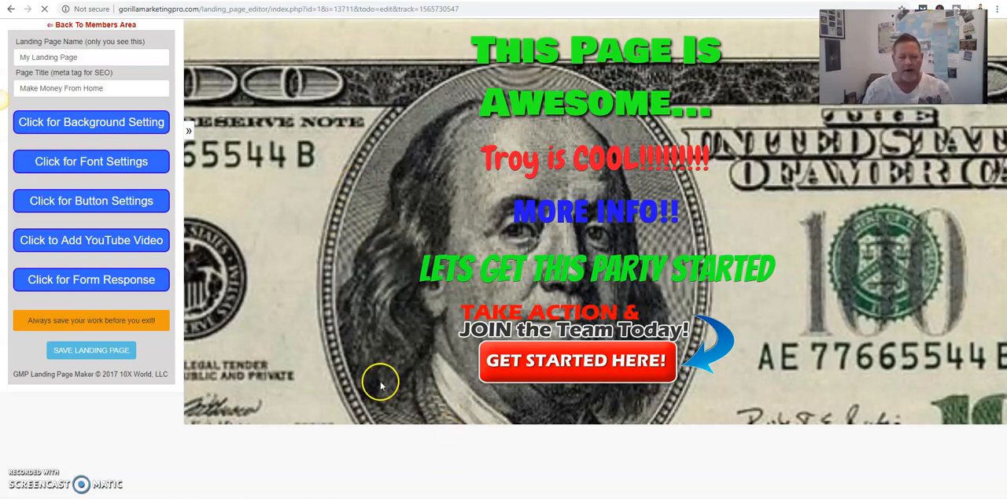
- Change the page background to the orange sunset with palm tree image from the background library
{"action": "left_click", "coordinate": [91, 123]}
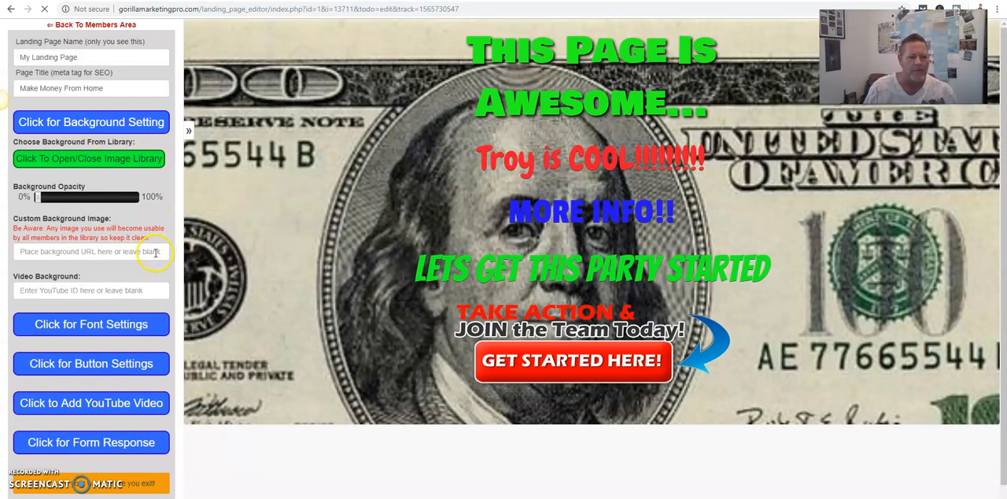
{"action": "left_click", "coordinate": [93, 160]}
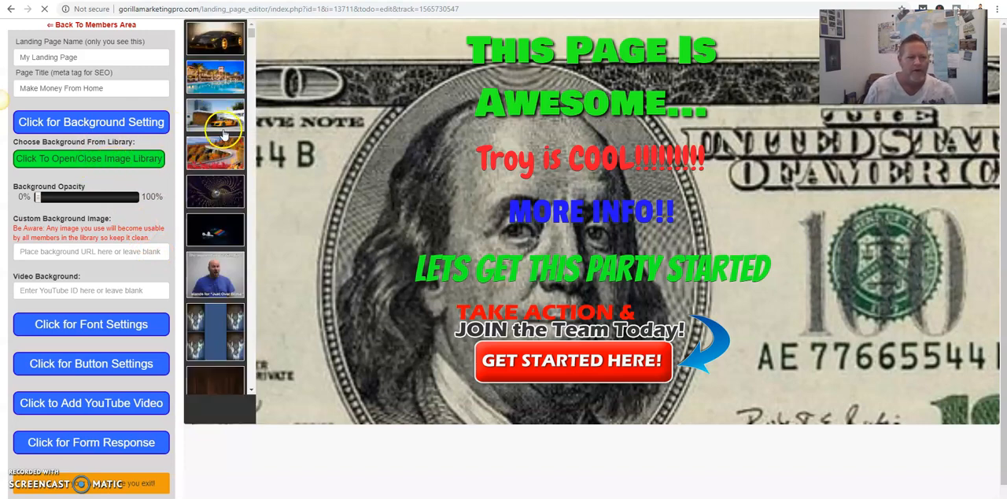
{"action": "scroll", "coordinate": [215, 125], "scroll_direction": "down", "scroll_amount": 3}
{"action": "scroll", "coordinate": [224, 145], "scroll_direction": "down", "scroll_amount": 2}
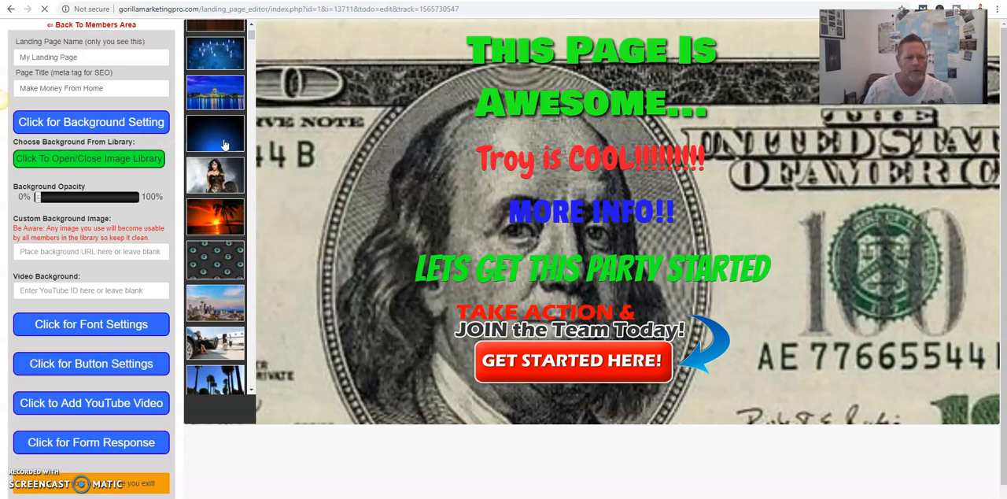
{"action": "left_click", "coordinate": [214, 218]}
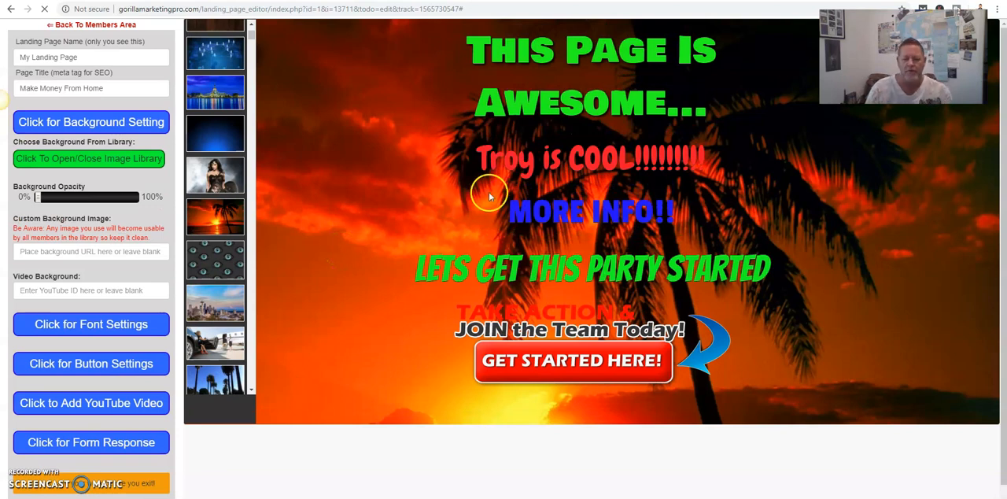
- Change the second line of text to yellow (F8FF36) in the font settings
{"action": "left_click", "coordinate": [101, 323]}
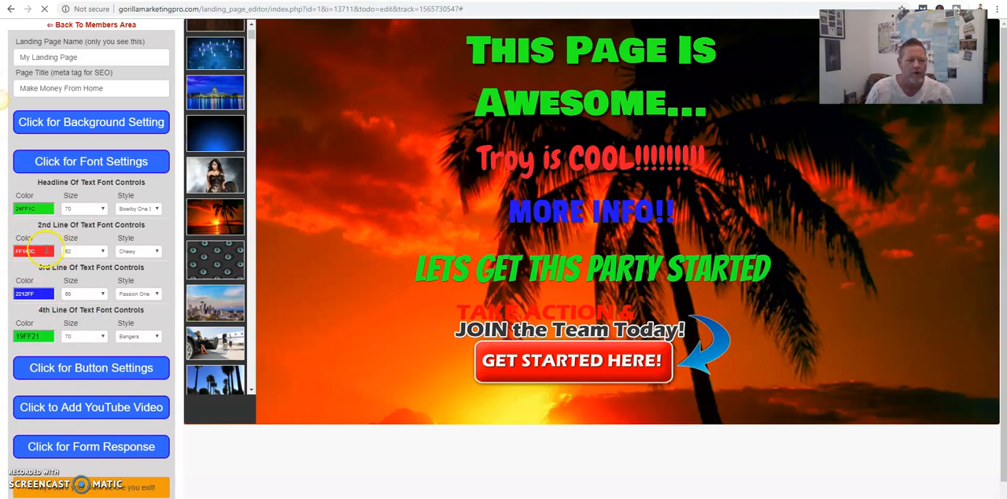
{"action": "left_click", "coordinate": [47, 250]}
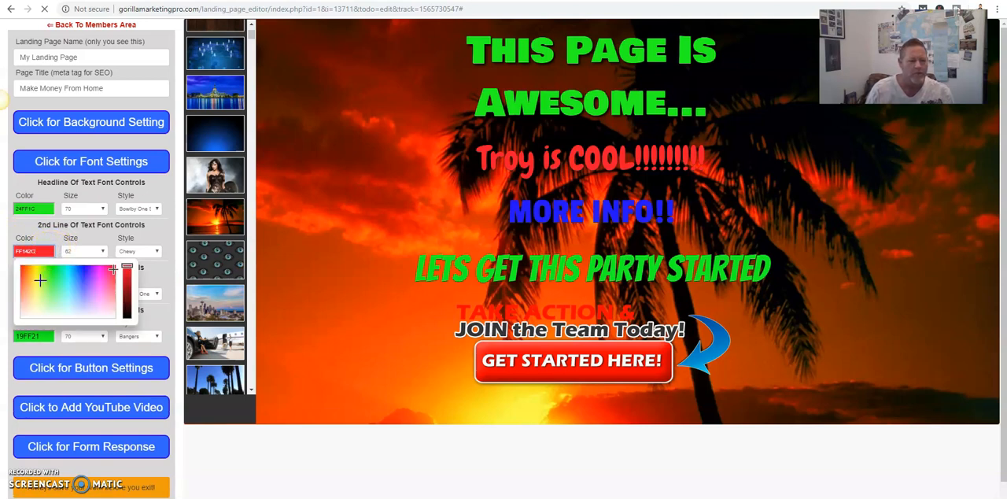
{"action": "left_click", "coordinate": [36, 276]}
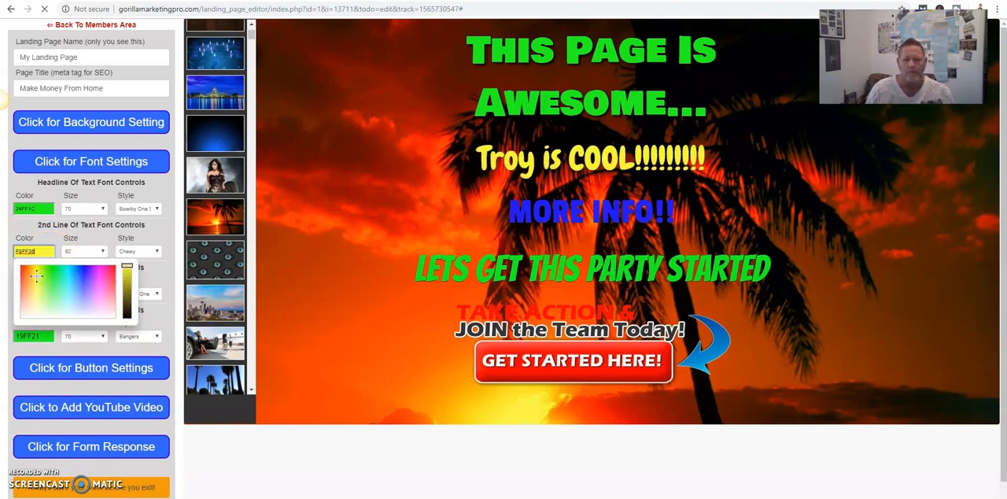
{"action": "left_click", "coordinate": [211, 262]}
{"action": "left_click", "coordinate": [169, 232]}
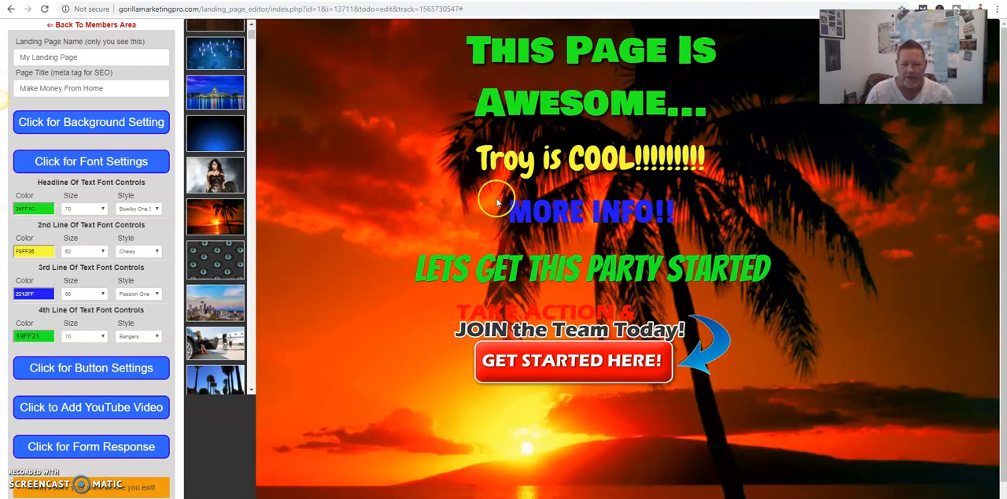
- Save the landing page and dismiss the save message
{"action": "scroll", "coordinate": [397, 260], "scroll_direction": "down", "scroll_amount": 1}
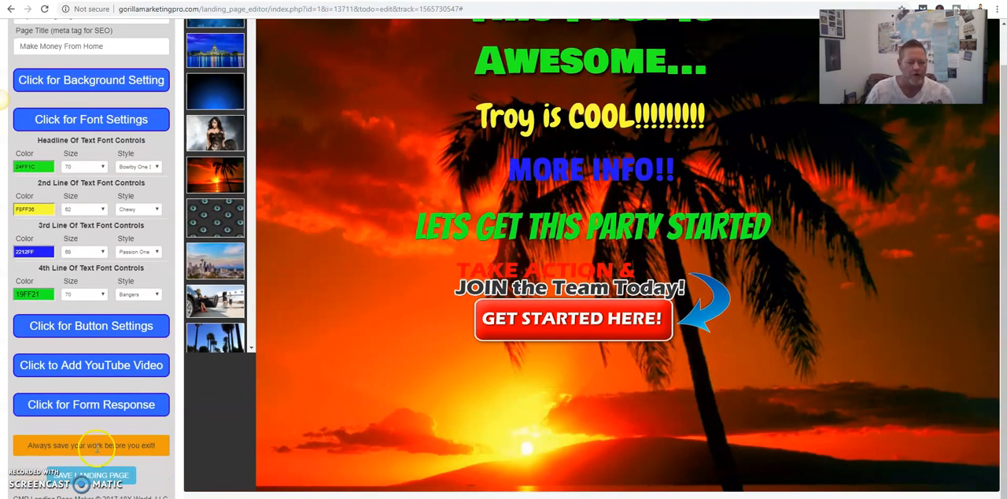
{"action": "left_click", "coordinate": [87, 475]}
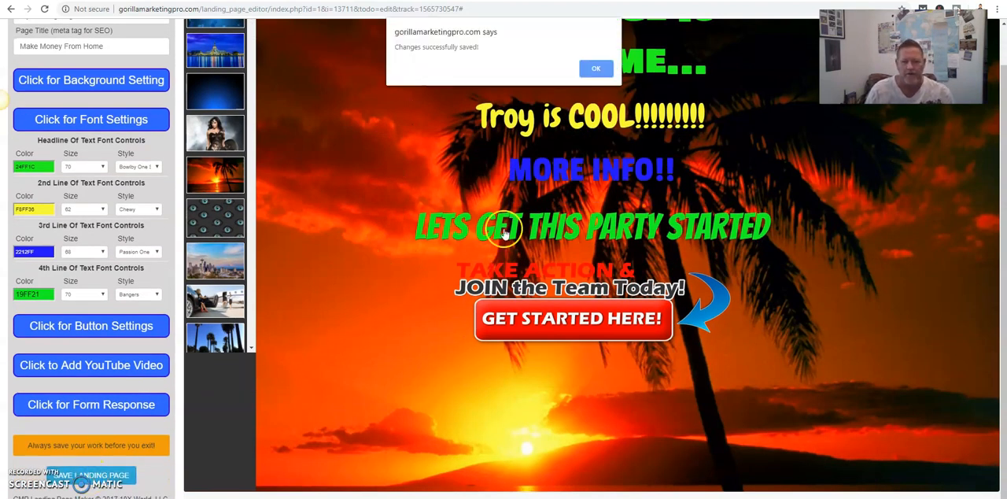
{"action": "left_click", "coordinate": [590, 72]}
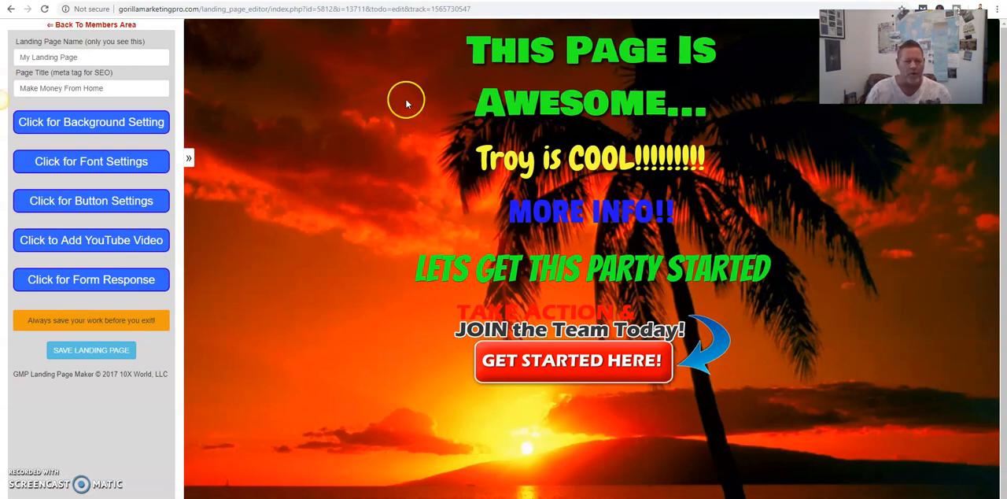
- Open the YouTube video settings, select the newest uploaded video's ID in its address on YouTube, and return to the editor's video ID field
{"action": "left_click", "coordinate": [96, 240]}
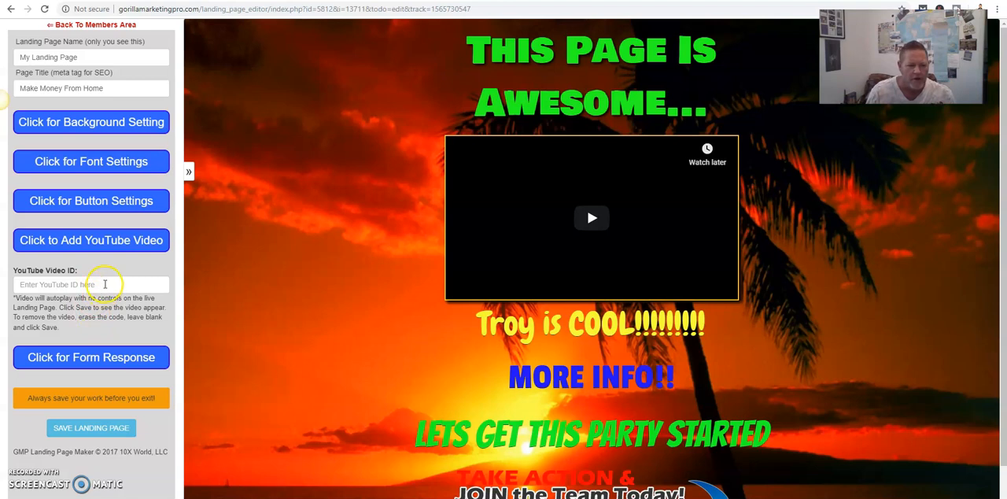
{"action": "left_click", "coordinate": [104, 284]}
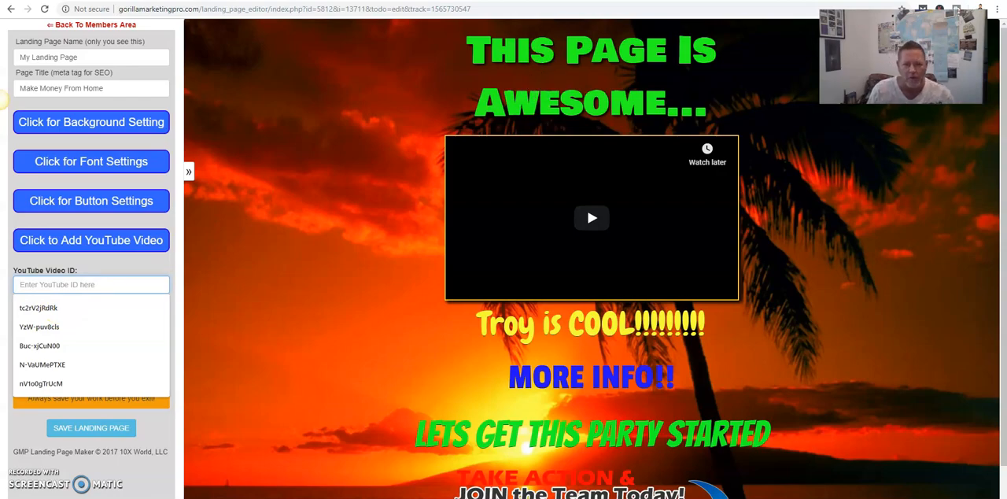
{"action": "left_click", "coordinate": [560, 2]}
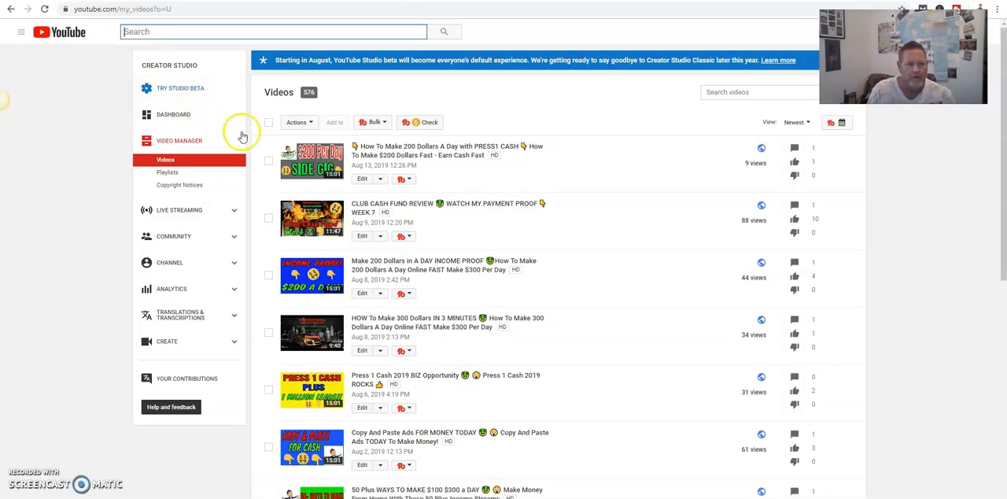
{"action": "left_click", "coordinate": [307, 163]}
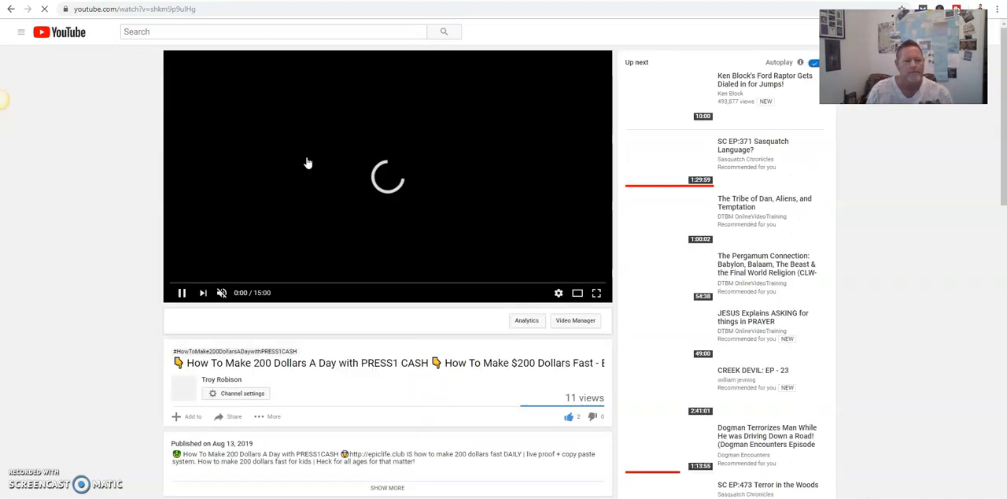
{"action": "left_click_drag", "start_coordinate": [198, 11], "coordinate": [152, 10]}
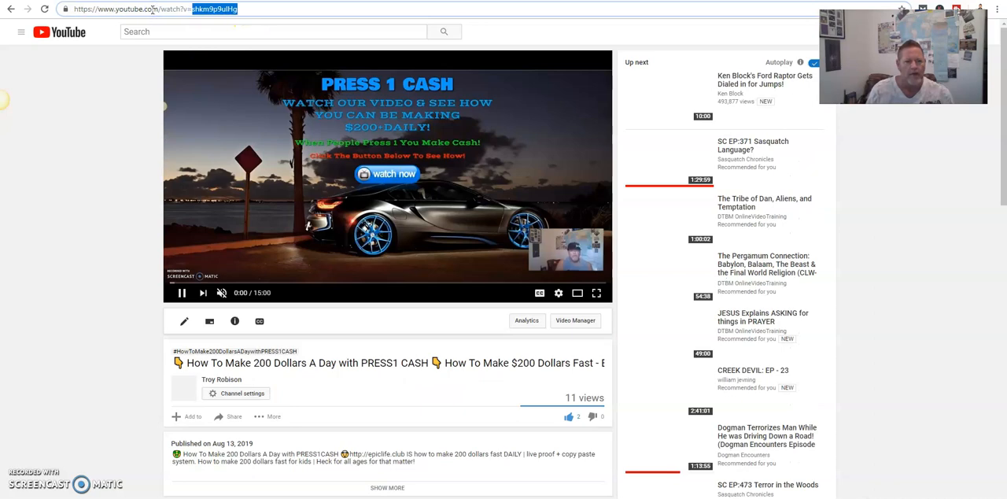
{"action": "key", "text": "ctrl+Tab"}
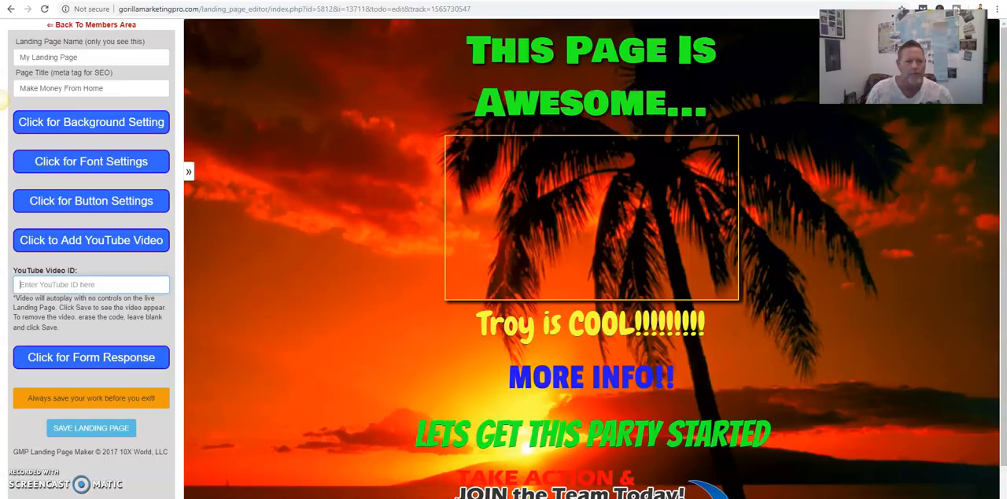
{"action": "left_click", "coordinate": [90, 285]}
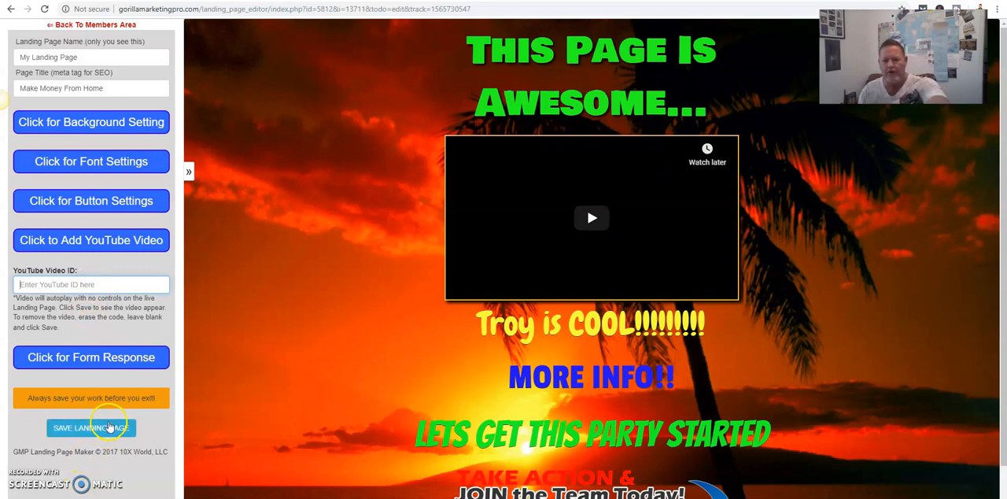
- Set the lead destination in the form response settings to Custom URL, leaving its URL field blank
{"action": "left_click", "coordinate": [96, 357]}
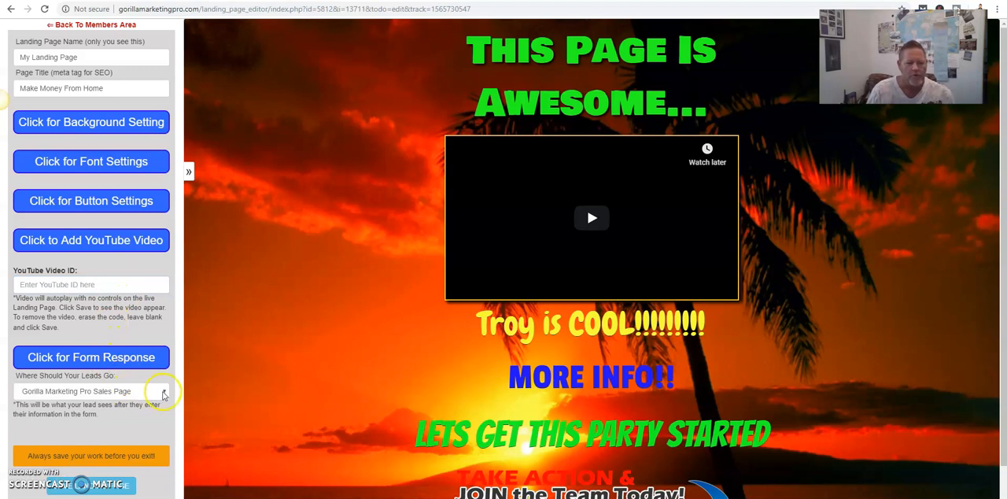
{"action": "left_click", "coordinate": [165, 395]}
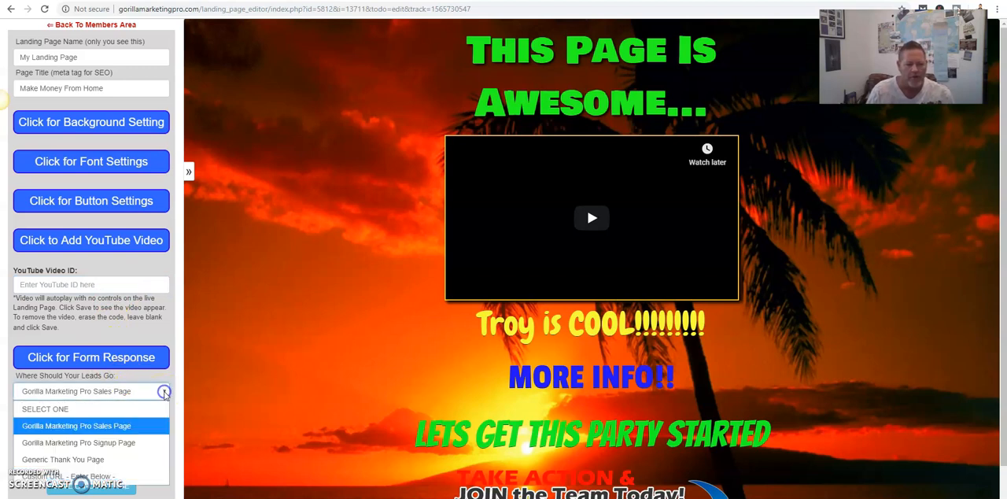
{"action": "scroll", "coordinate": [149, 354], "scroll_direction": "down", "scroll_amount": 1}
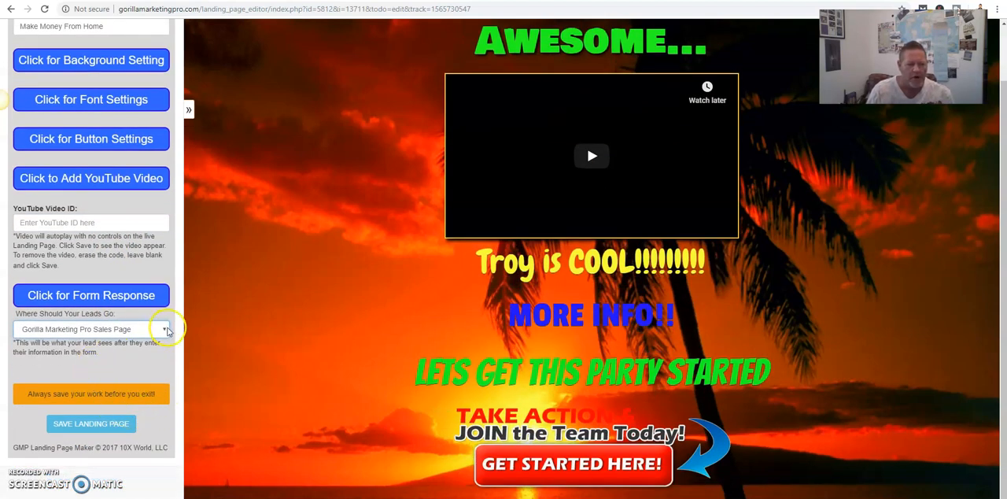
{"action": "left_click", "coordinate": [163, 329]}
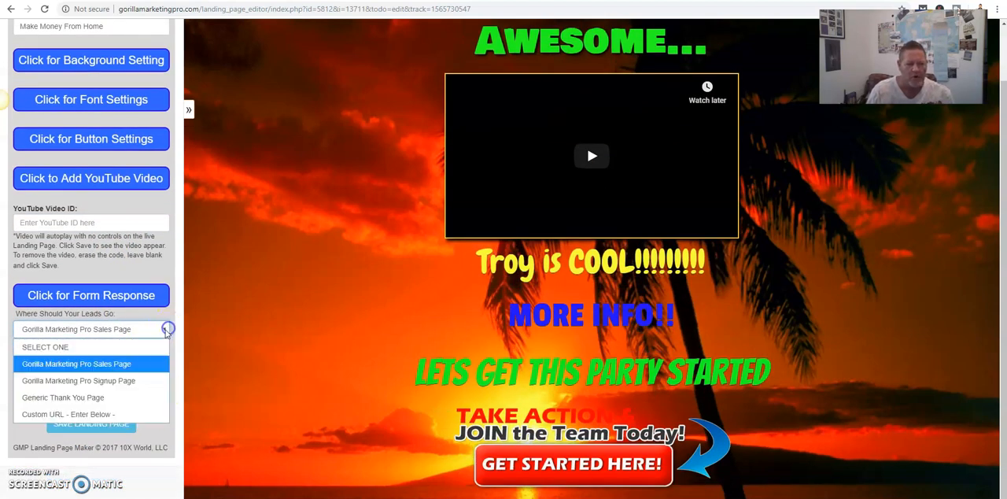
{"action": "left_click", "coordinate": [77, 415]}
{"action": "left_click", "coordinate": [93, 383]}
{"action": "left_click", "coordinate": [85, 388]}
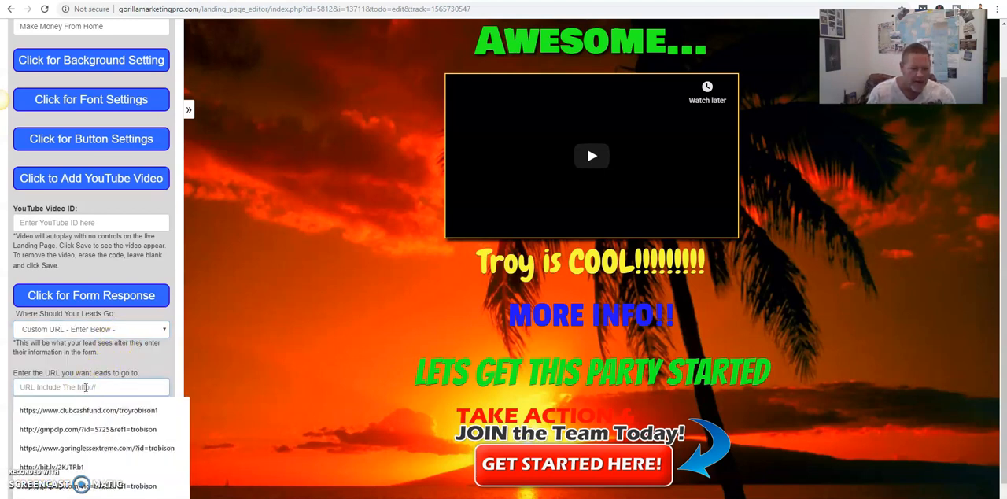
{"action": "left_click", "coordinate": [101, 363]}
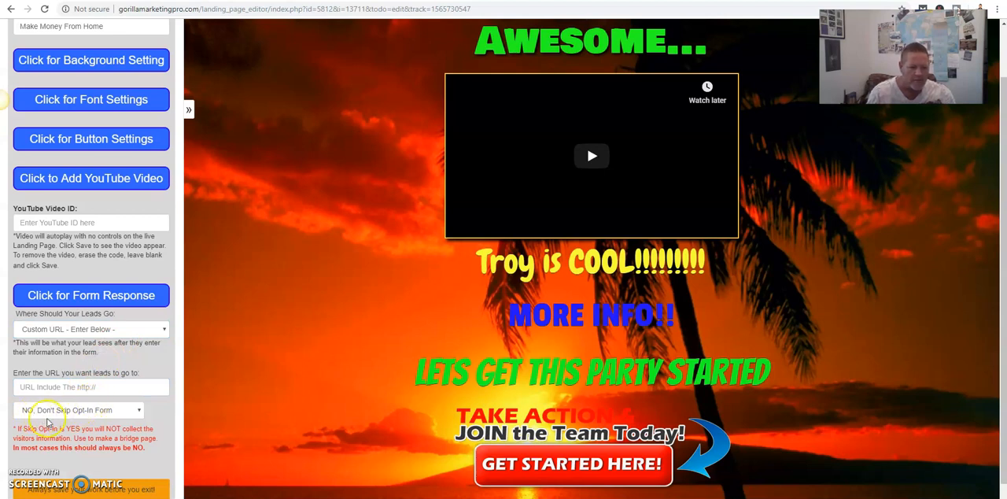
- Save the landing page with its updated form response settings and dismiss the save message
{"action": "scroll", "coordinate": [91, 441], "scroll_direction": "down", "scroll_amount": 1}
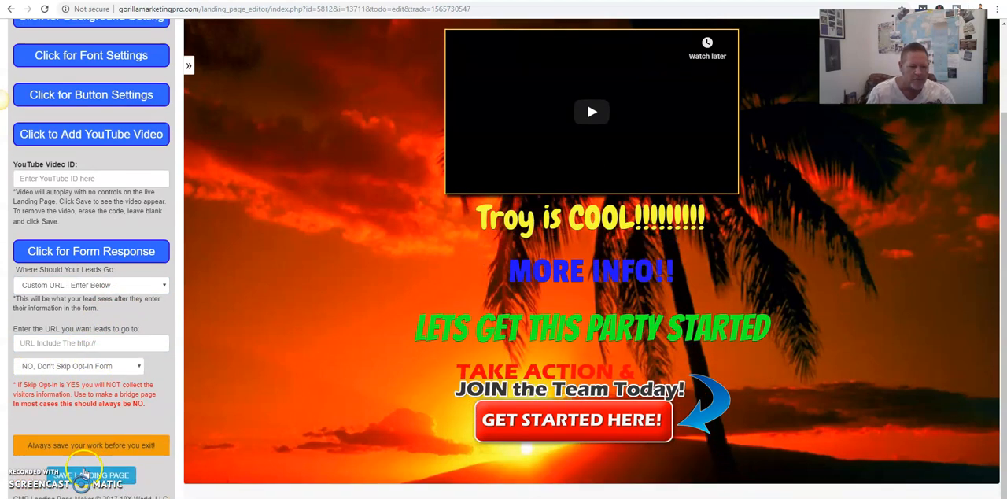
{"action": "left_click", "coordinate": [84, 475]}
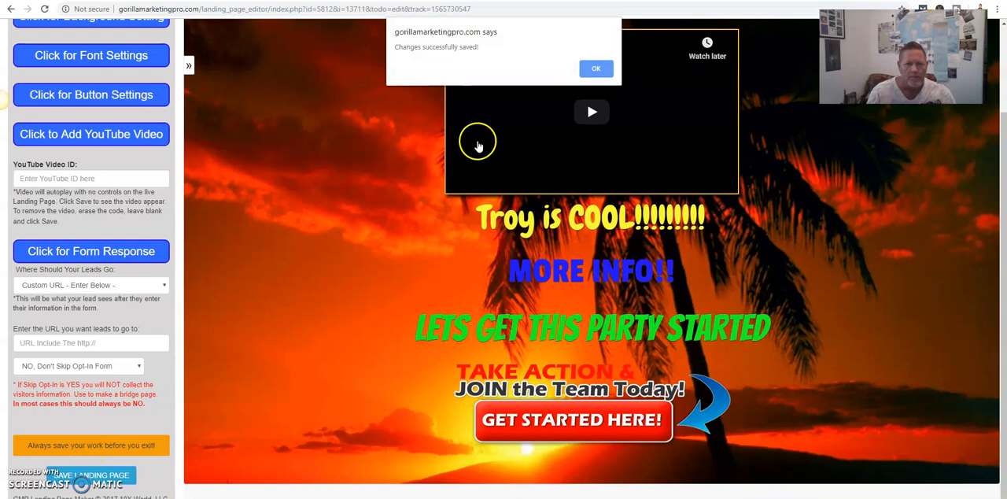
{"action": "left_click", "coordinate": [590, 69]}
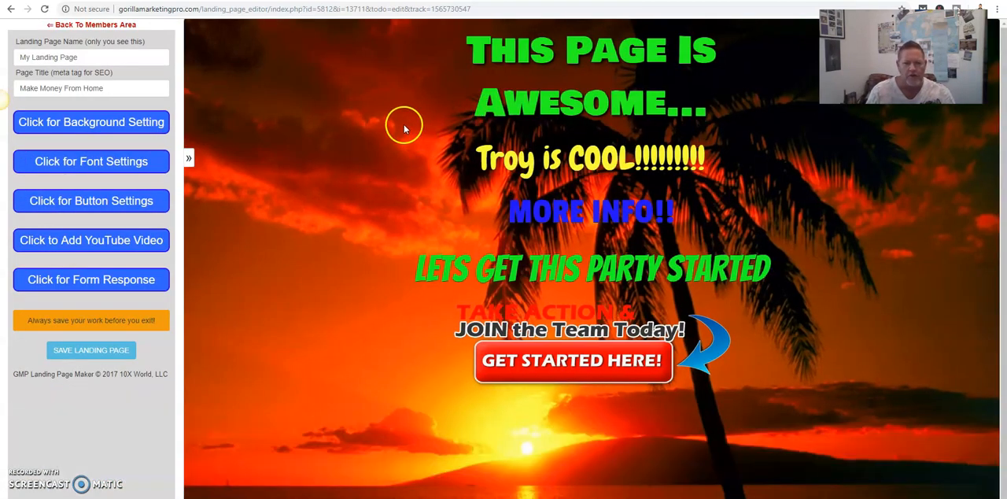
- Return to the members area, open the editor for a new landing page, and go back to the Landing Page Builder
{"action": "left_click", "coordinate": [88, 26]}
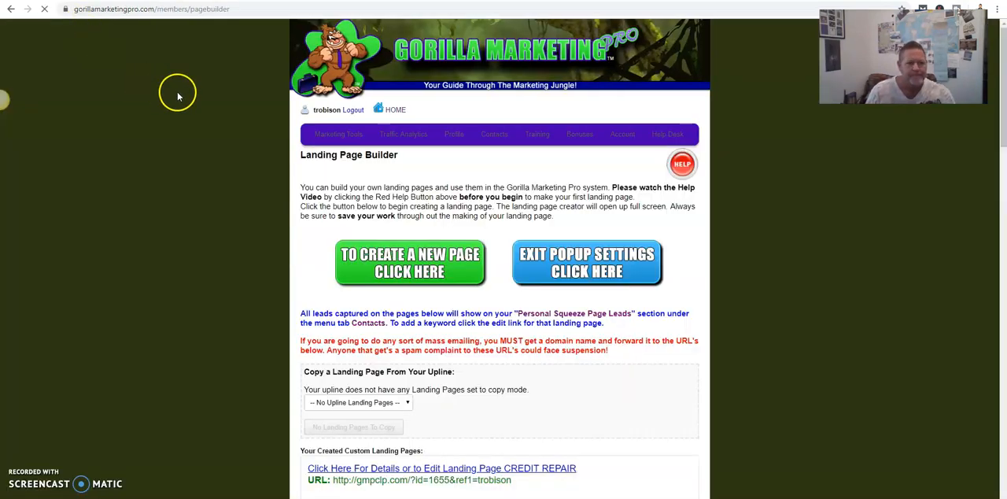
{"action": "left_click", "coordinate": [416, 259]}
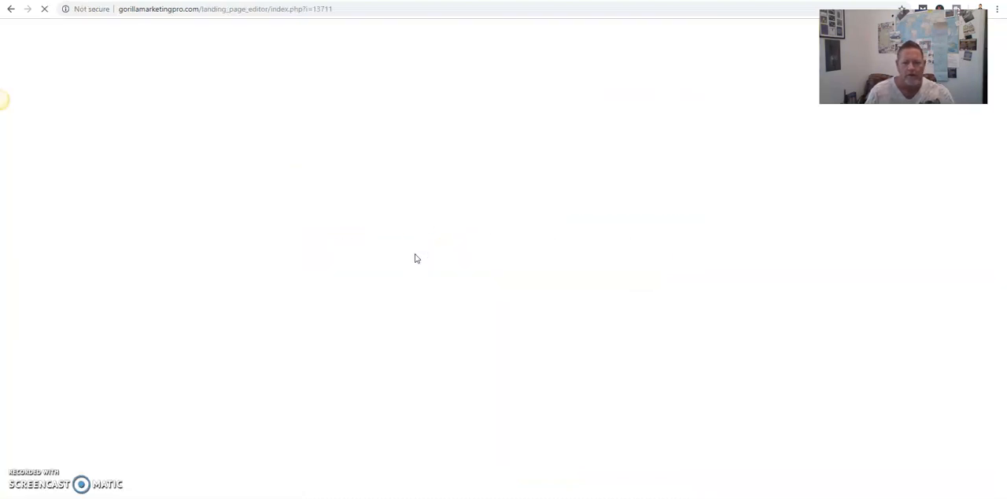
{"action": "left_click", "coordinate": [11, 13]}
- Copy the URL of the newest My Landing Page (id=5812) from the created pages list and open it in a new browser tab
{"action": "scroll", "coordinate": [603, 283], "scroll_direction": "down", "scroll_amount": 10}
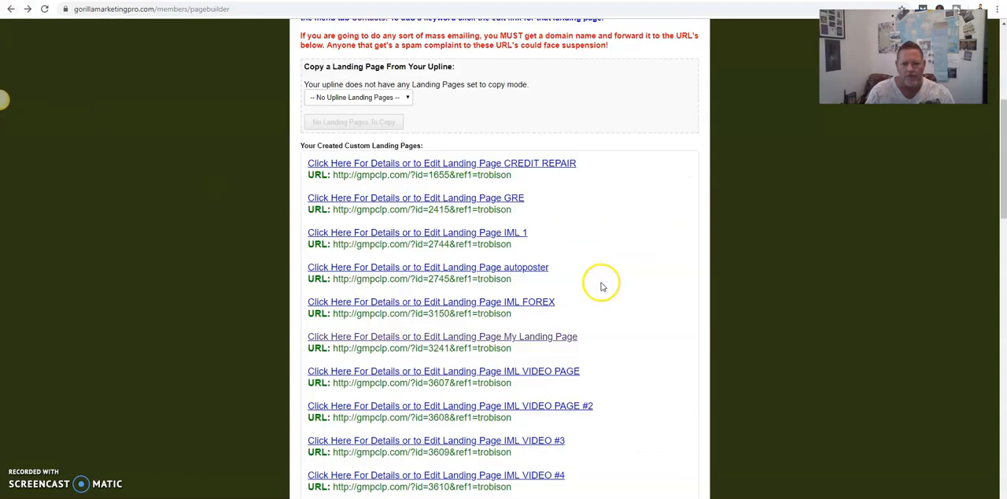
{"action": "scroll", "coordinate": [603, 288], "scroll_direction": "down", "scroll_amount": 10}
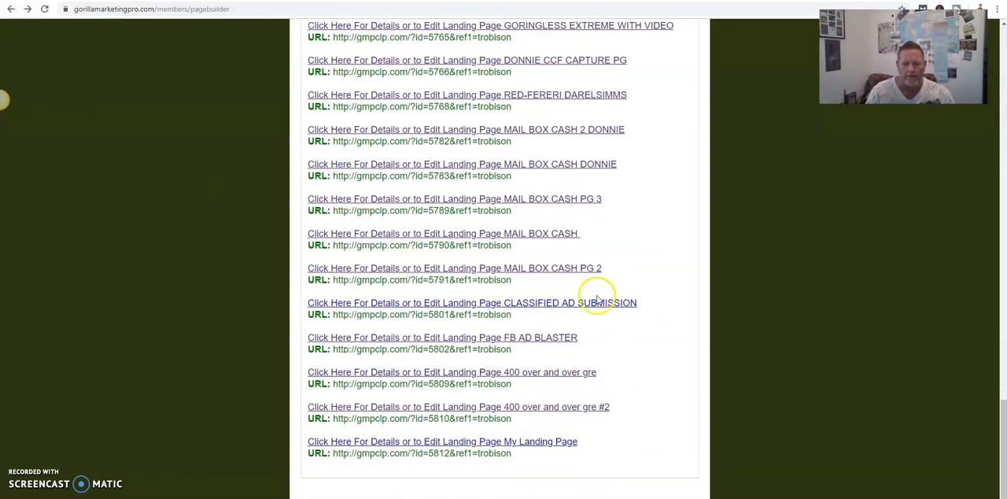
{"action": "left_click_drag", "start_coordinate": [511, 454], "coordinate": [337, 455]}
{"action": "key", "text": "ctrl+c"}
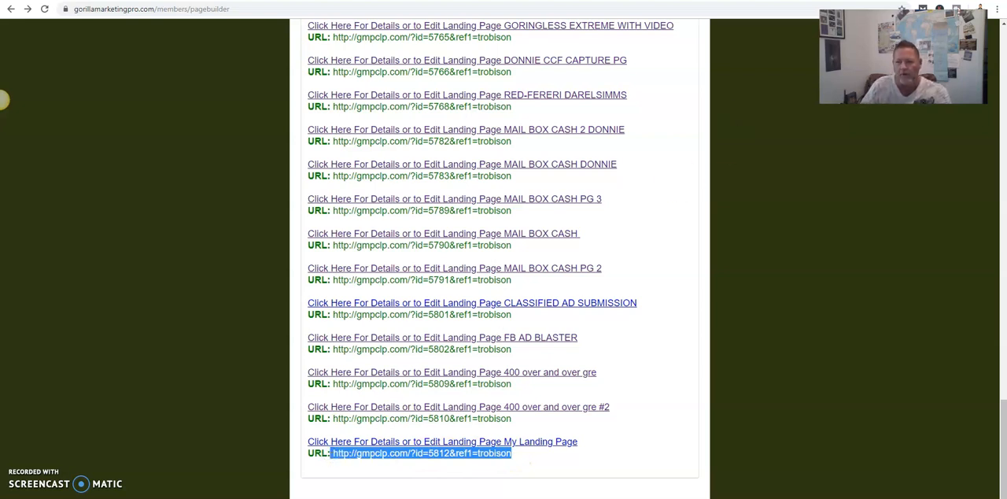
{"action": "key", "text": "ctrl+t"}
{"action": "key", "text": "ctrl+v"}
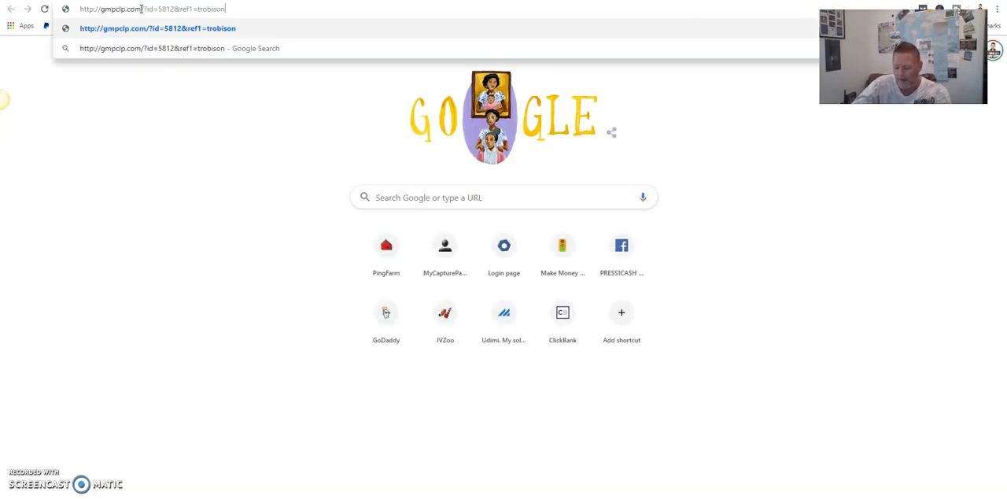
{"action": "key", "text": "Return"}
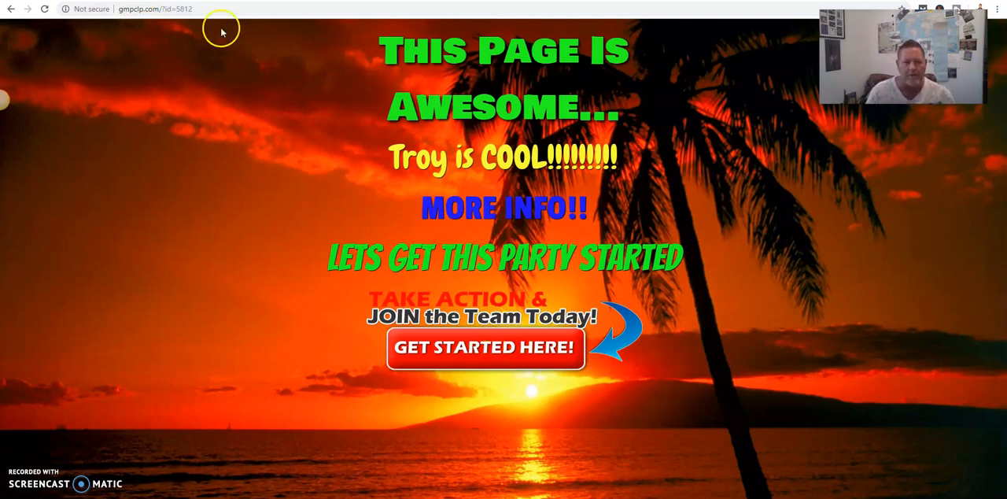
- Trigger the exit popup on the live landing page and follow its Get 100's Of Fresh Leads option
{"action": "mouse_move", "coordinate": [221, 10]}
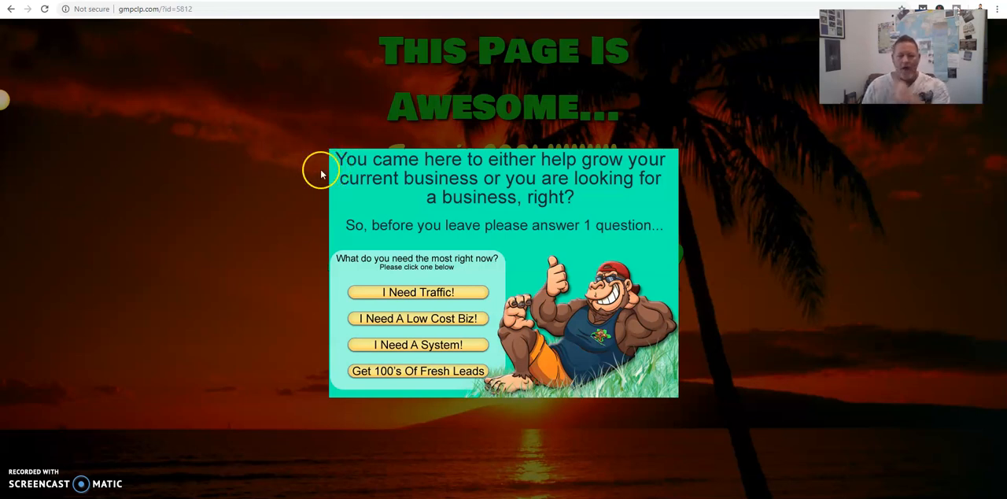
{"action": "left_click", "coordinate": [410, 372]}
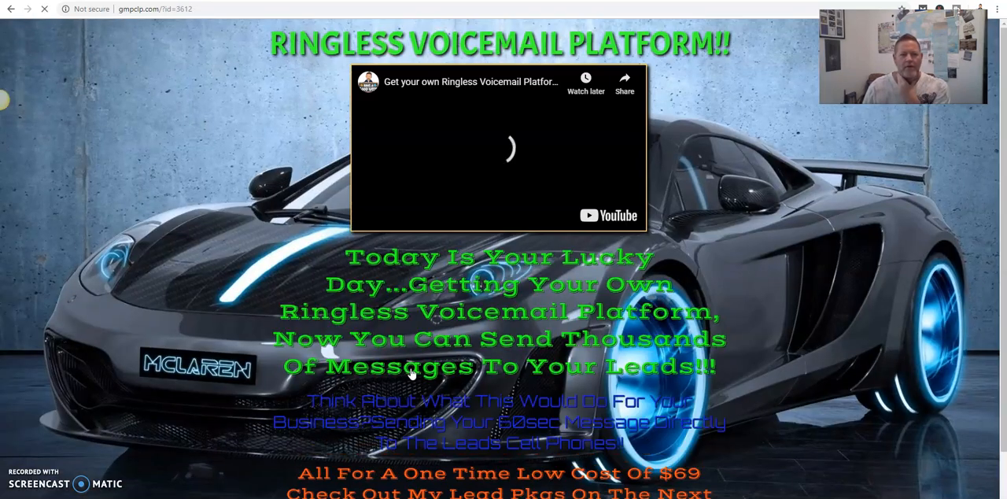